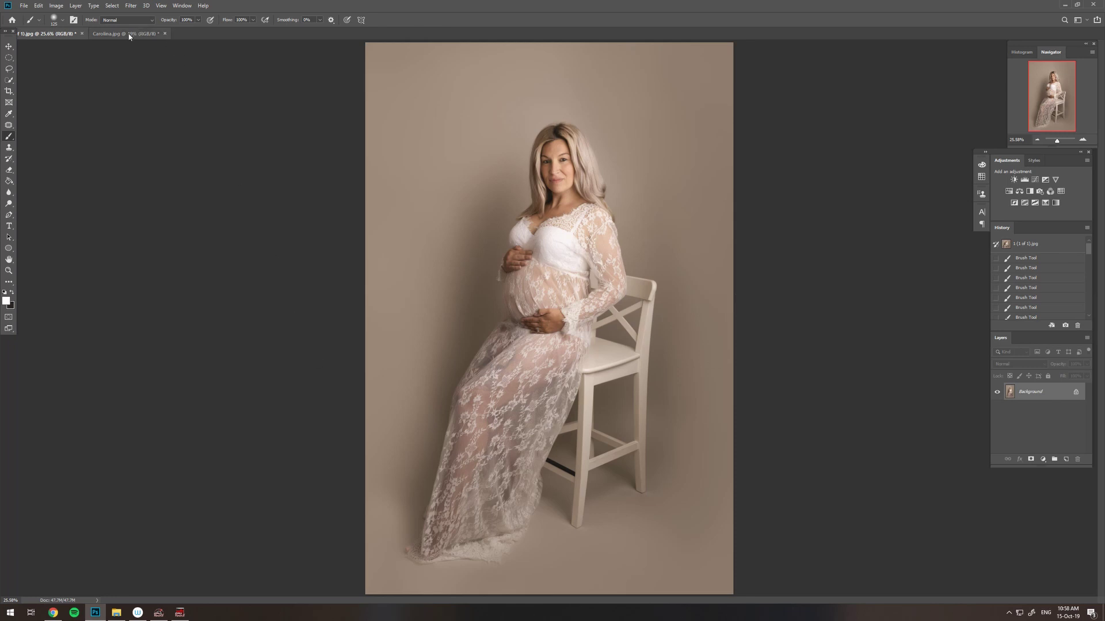
Rotate the Carolina.jpg backdrop 90° clockwise and bring it into the maternity portrait document as a new layer.
{"action": "left_click", "coordinate": [130, 36]}
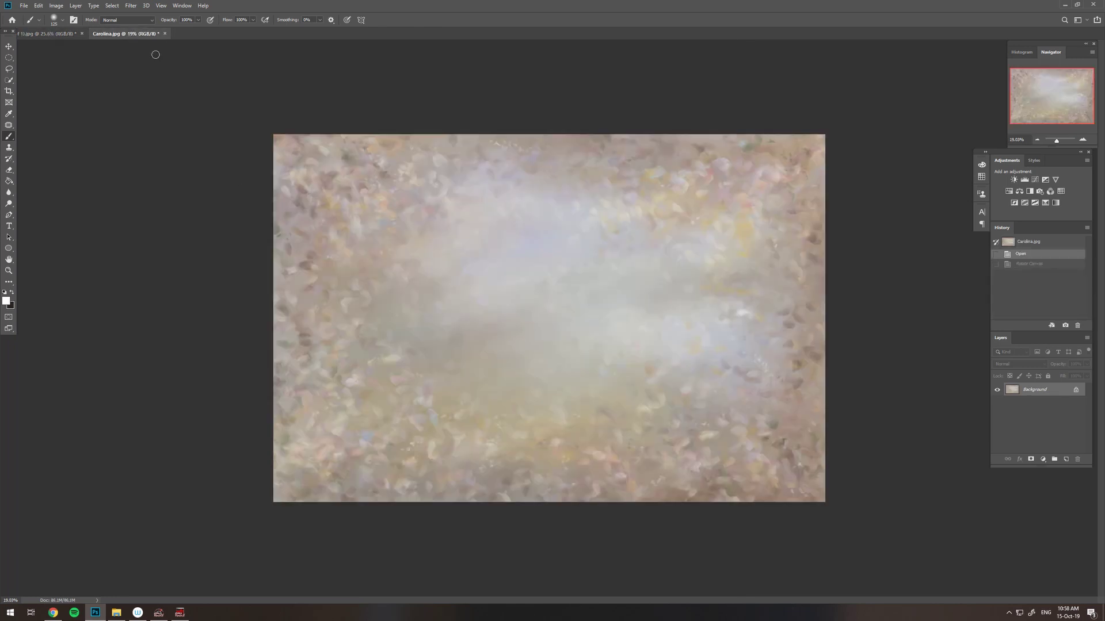
{"action": "left_click", "coordinate": [52, 6]}
{"action": "mouse_move", "coordinate": [87, 86]}
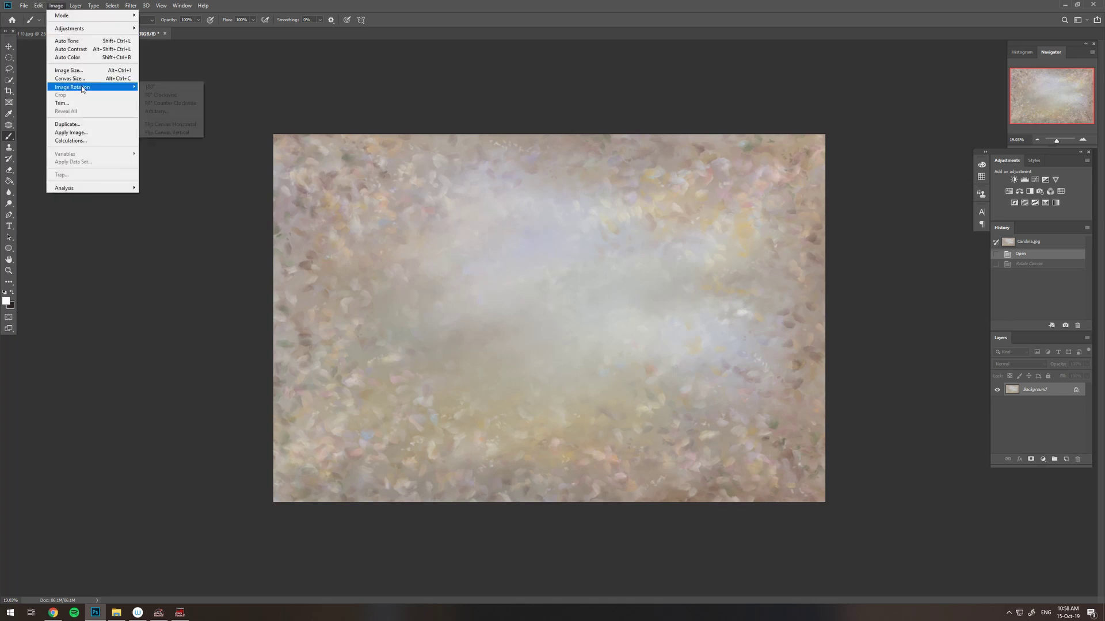
{"action": "left_click", "coordinate": [157, 95]}
{"action": "left_click", "coordinate": [9, 46]}
{"action": "left_click_drag", "start_coordinate": [37, 33], "coordinate": [505, 221]}
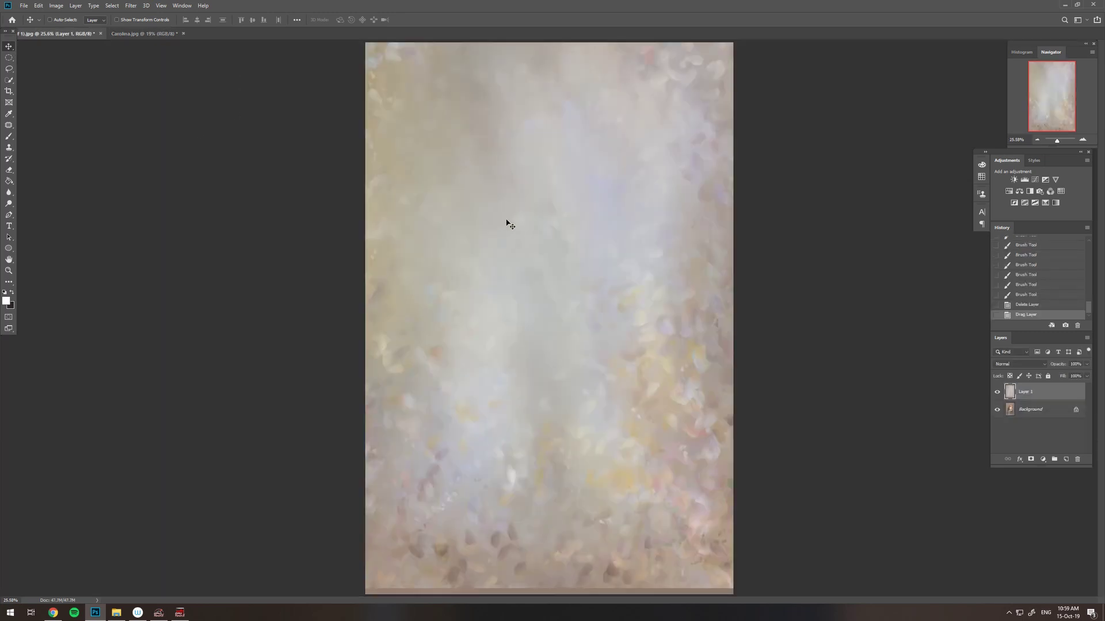
Scale down and reposition the backdrop layer with Free Transform so it covers the whole portrait canvas.
{"action": "key", "text": "ctrl+t"}
{"action": "left_click_drag", "start_coordinate": [431, 114], "coordinate": [396, 202]}
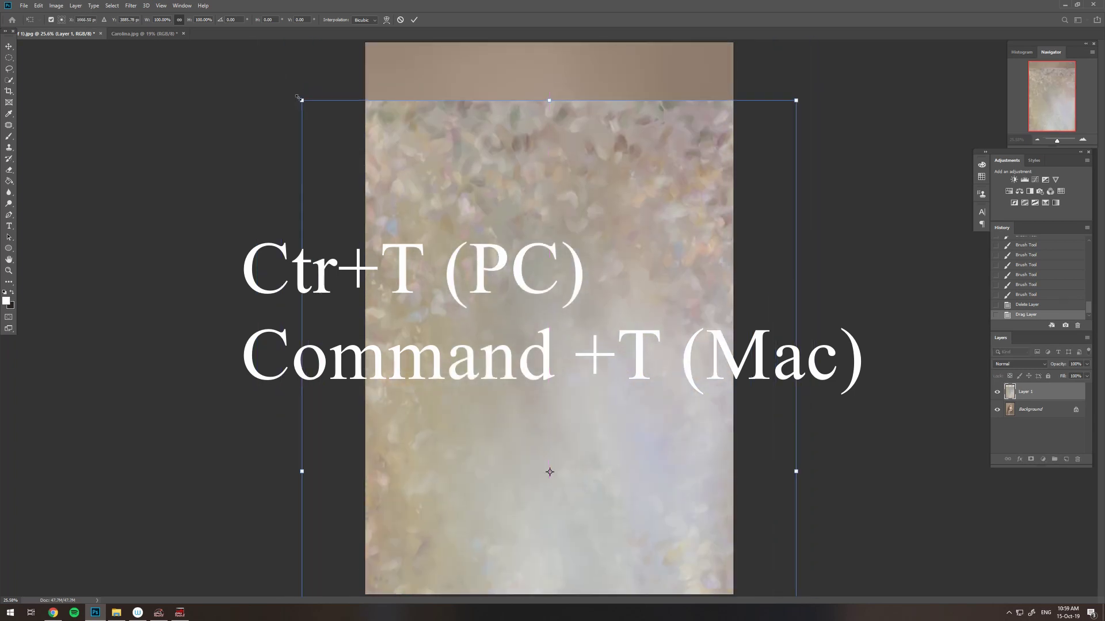
{"action": "left_click_drag", "start_coordinate": [333, 136], "coordinate": [397, 162]}
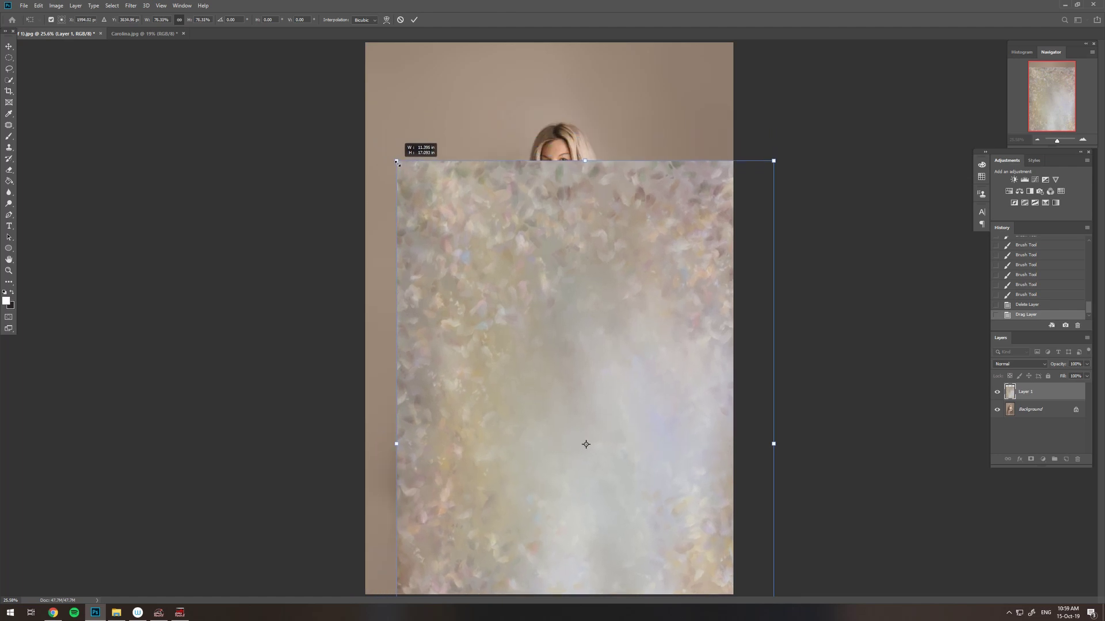
{"action": "left_click_drag", "start_coordinate": [425, 234], "coordinate": [395, 116]}
{"action": "left_click_drag", "start_coordinate": [739, 49], "coordinate": [733, 56]}
{"action": "left_click_drag", "start_coordinate": [647, 144], "coordinate": [648, 129]}
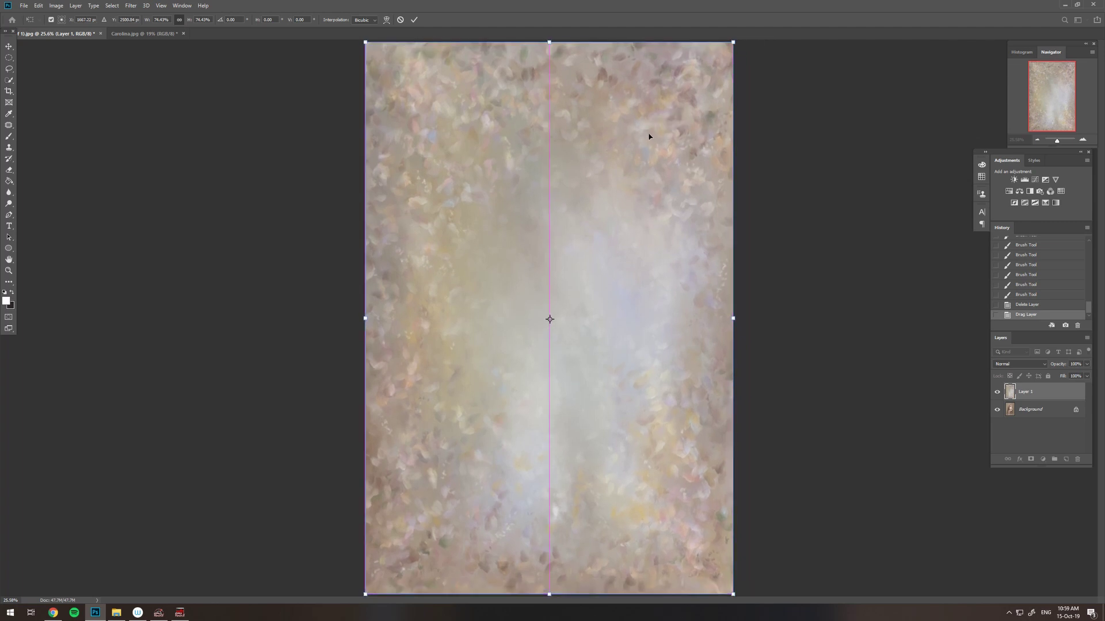
{"action": "left_click", "coordinate": [414, 19]}
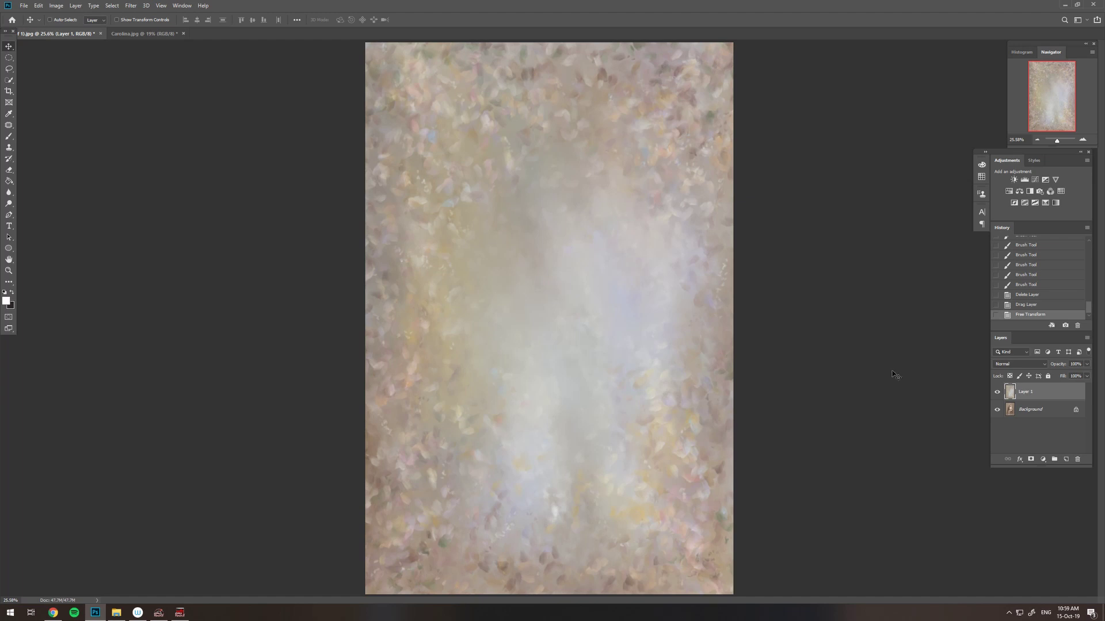
Add a layer mask to the backdrop layer and invert it to hide the backdrop.
{"action": "left_click", "coordinate": [1031, 460]}
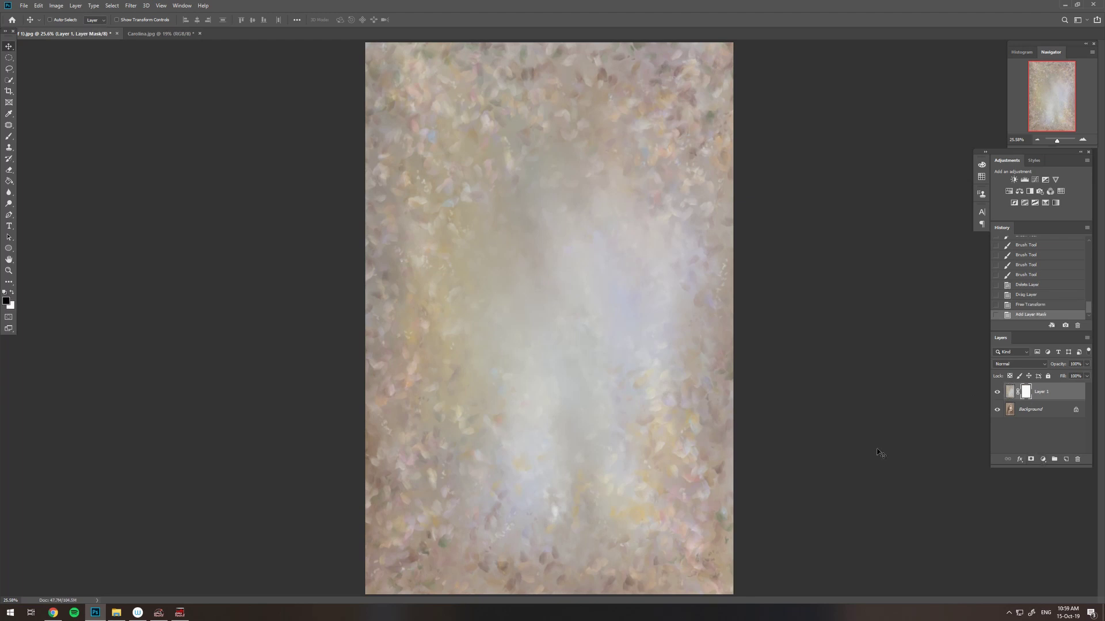
{"action": "key", "text": "ctrl+i"}
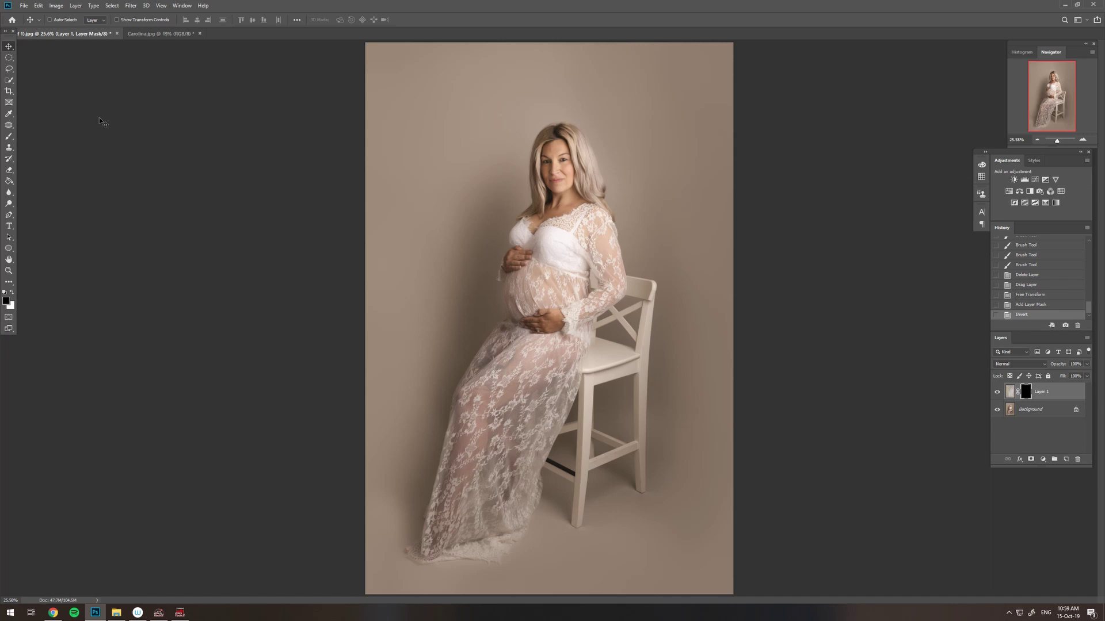
Reveal the backdrop softly around the woman and chair by painting the mask with an enlarged brush at 19% opacity.
{"action": "left_click", "coordinate": [9, 136]}
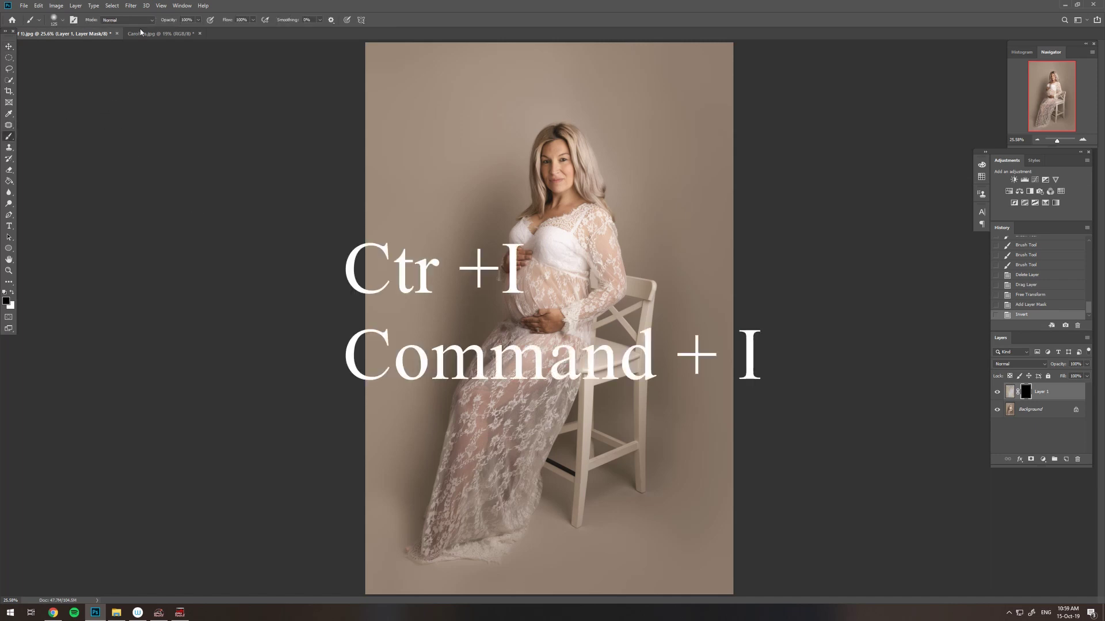
{"action": "left_click", "coordinate": [199, 21]}
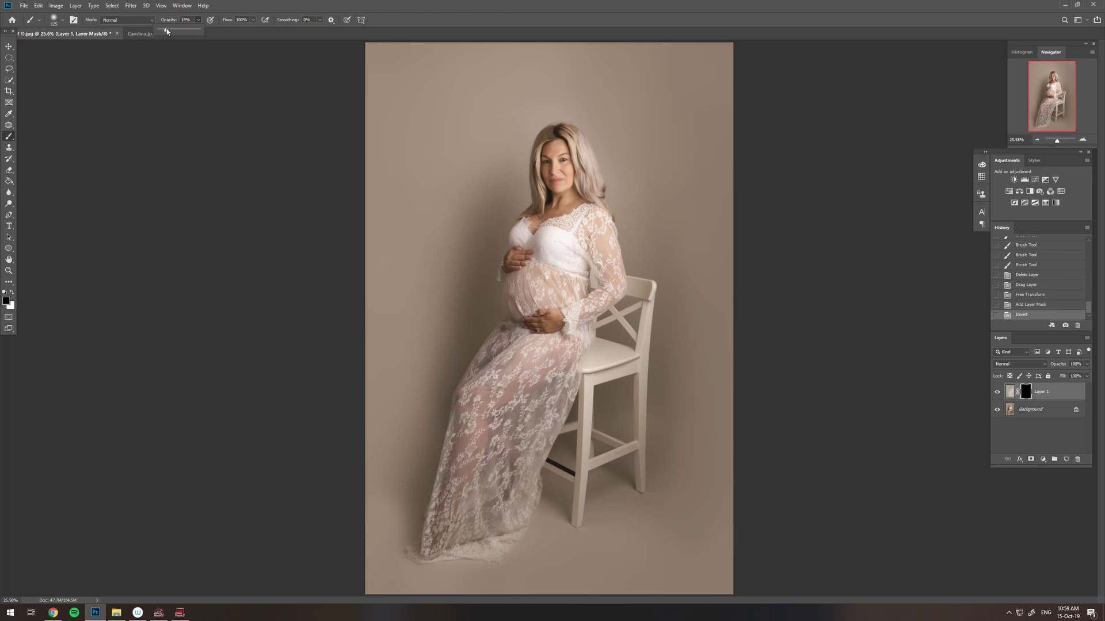
{"action": "key", "text": "bracketright"}
{"action": "key", "text": "bracketright"}
{"action": "key", "text": "bracketright"}
{"action": "key", "text": "bracketright"}
{"action": "key", "text": "bracketright"}
{"action": "key", "text": "bracketright"}
{"action": "key", "text": "bracketright"}
{"action": "key", "text": "bracketright"}
{"action": "left_click_drag", "start_coordinate": [498, 141], "coordinate": [492, 151]}
{"action": "left_click_drag", "start_coordinate": [491, 153], "coordinate": [479, 233]}
{"action": "mouse_move", "coordinate": [478, 239]}
{"action": "left_mouse_down"}
{"action": "mouse_move", "coordinate": [397, 486]}
{"action": "mouse_move", "coordinate": [406, 561]}
{"action": "mouse_move", "coordinate": [395, 564]}
{"action": "mouse_move", "coordinate": [437, 584]}
{"action": "mouse_move", "coordinate": [502, 585]}
{"action": "mouse_move", "coordinate": [550, 574]}
{"action": "mouse_move", "coordinate": [558, 551]}
{"action": "mouse_move", "coordinate": [527, 588]}
{"action": "mouse_move", "coordinate": [519, 581]}
{"action": "mouse_move", "coordinate": [591, 577]}
{"action": "mouse_move", "coordinate": [609, 548]}
{"action": "mouse_move", "coordinate": [634, 563]}
{"action": "mouse_move", "coordinate": [657, 535]}
{"action": "mouse_move", "coordinate": [648, 530]}
{"action": "mouse_move", "coordinate": [711, 567]}
{"action": "mouse_move", "coordinate": [643, 561]}
{"action": "mouse_move", "coordinate": [624, 514]}
{"action": "mouse_move", "coordinate": [564, 548]}
{"action": "mouse_move", "coordinate": [560, 527]}
{"action": "mouse_move", "coordinate": [522, 568]}
{"action": "mouse_move", "coordinate": [614, 515]}
{"action": "mouse_move", "coordinate": [610, 475]}
{"action": "mouse_move", "coordinate": [699, 503]}
{"action": "mouse_move", "coordinate": [616, 427]}
{"action": "mouse_move", "coordinate": [608, 393]}
{"action": "mouse_move", "coordinate": [656, 461]}
{"action": "mouse_move", "coordinate": [672, 419]}
{"action": "mouse_move", "coordinate": [701, 525]}
{"action": "mouse_move", "coordinate": [728, 539]}
{"action": "mouse_move", "coordinate": [708, 375]}
{"action": "mouse_move", "coordinate": [683, 415]}
{"action": "mouse_move", "coordinate": [670, 371]}
{"action": "mouse_move", "coordinate": [677, 291]}
{"action": "mouse_move", "coordinate": [653, 259]}
{"action": "mouse_move", "coordinate": [623, 324]}
{"action": "mouse_move", "coordinate": [697, 297]}
{"action": "mouse_move", "coordinate": [648, 252]}
{"action": "mouse_move", "coordinate": [655, 228]}
{"action": "mouse_move", "coordinate": [682, 237]}
{"action": "mouse_move", "coordinate": [689, 310]}
{"action": "mouse_move", "coordinate": [714, 357]}
{"action": "mouse_move", "coordinate": [681, 153]}
{"action": "mouse_move", "coordinate": [666, 204]}
{"action": "mouse_move", "coordinate": [649, 204]}
{"action": "mouse_move", "coordinate": [604, 122]}
{"action": "mouse_move", "coordinate": [583, 99]}
{"action": "mouse_move", "coordinate": [556, 97]}
{"action": "mouse_move", "coordinate": [537, 103]}
{"action": "mouse_move", "coordinate": [519, 137]}
{"action": "mouse_move", "coordinate": [499, 204]}
{"action": "mouse_move", "coordinate": [461, 198]}
{"action": "mouse_move", "coordinate": [500, 75]}
{"action": "mouse_move", "coordinate": [438, 493]}
{"action": "mouse_move", "coordinate": [398, 521]}
{"action": "mouse_move", "coordinate": [401, 481]}
{"action": "left_mouse_up"}
{"action": "mouse_move", "coordinate": [564, 554]}
{"action": "left_mouse_down"}
{"action": "mouse_move", "coordinate": [492, 580]}
{"action": "mouse_move", "coordinate": [446, 573]}
{"action": "mouse_move", "coordinate": [634, 590]}
{"action": "mouse_move", "coordinate": [641, 536]}
{"action": "mouse_move", "coordinate": [629, 506]}
{"action": "mouse_move", "coordinate": [643, 570]}
{"action": "mouse_move", "coordinate": [668, 531]}
{"action": "mouse_move", "coordinate": [665, 489]}
{"action": "mouse_move", "coordinate": [772, 502]}
{"action": "mouse_move", "coordinate": [793, 463]}
{"action": "mouse_move", "coordinate": [728, 450]}
{"action": "mouse_move", "coordinate": [678, 464]}
{"action": "left_mouse_up"}
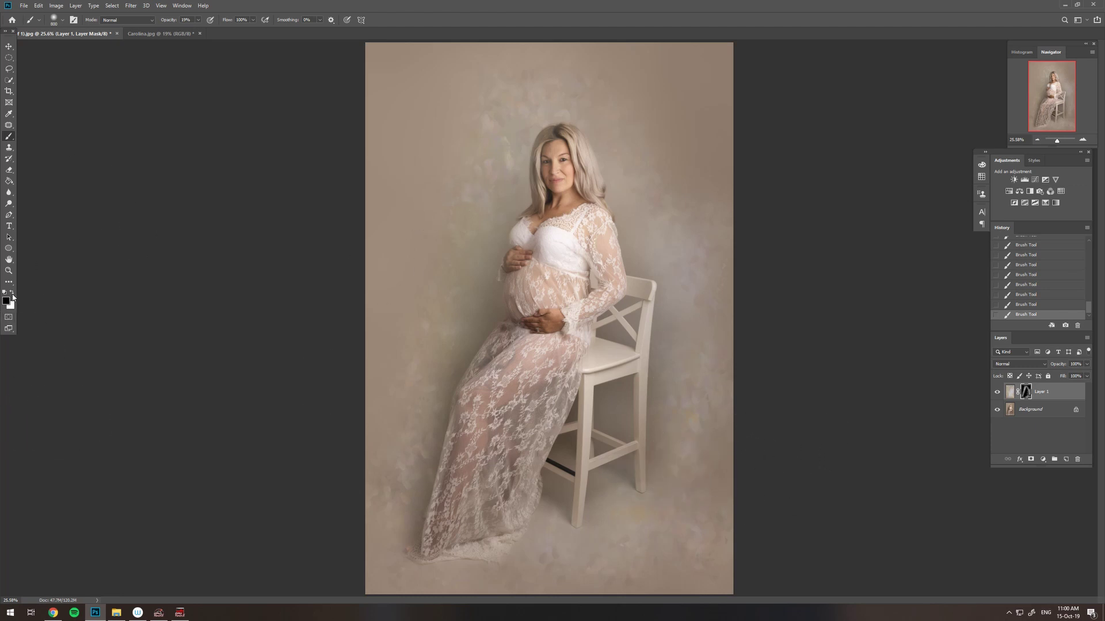
Examine the masked backdrop up close around the chair and the lace dress.
{"action": "left_click", "coordinate": [7, 272]}
{"action": "left_click", "coordinate": [634, 490]}
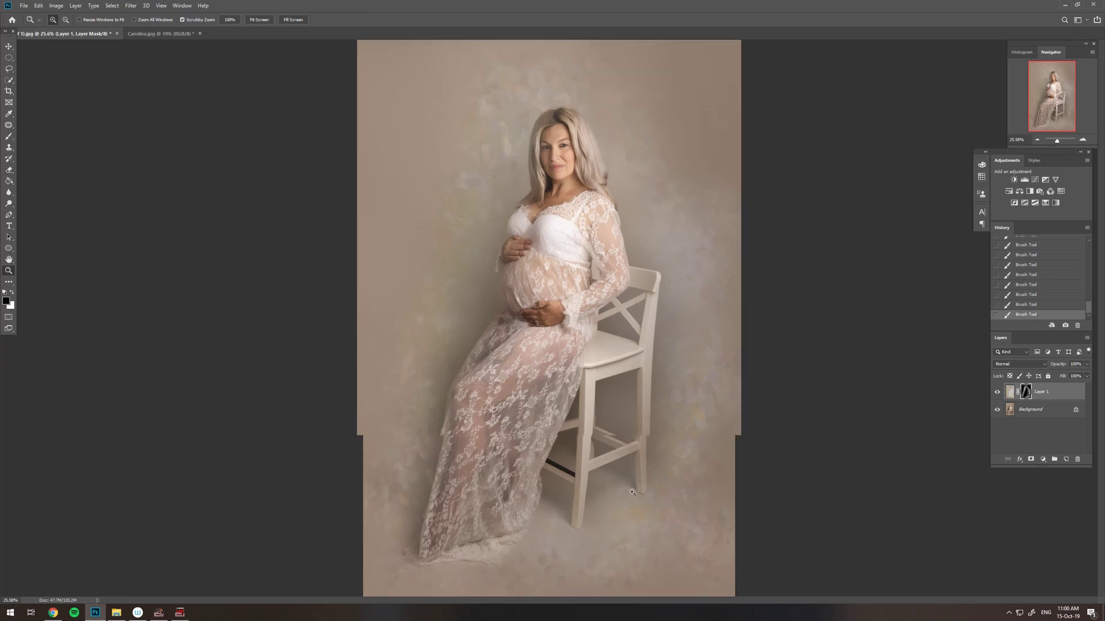
{"action": "left_click", "coordinate": [634, 491]}
{"action": "left_click_drag", "start_coordinate": [645, 489], "coordinate": [497, 407]}
{"action": "left_click", "coordinate": [8, 137]}
{"action": "key", "text": "bracketleft"}
{"action": "key", "text": "bracketleft"}
{"action": "key", "text": "bracketleft"}
{"action": "key", "text": "bracketleft"}
{"action": "key", "text": "bracketleft"}
{"action": "key", "text": "bracketleft"}
{"action": "key", "text": "bracketleft"}
{"action": "key", "text": "bracketleft"}
{"action": "key", "text": "bracketleft"}
{"action": "key", "text": "bracketleft"}
{"action": "key", "text": "bracketleft"}
{"action": "key", "text": "bracketleft"}
{"action": "key", "text": "bracketleft"}
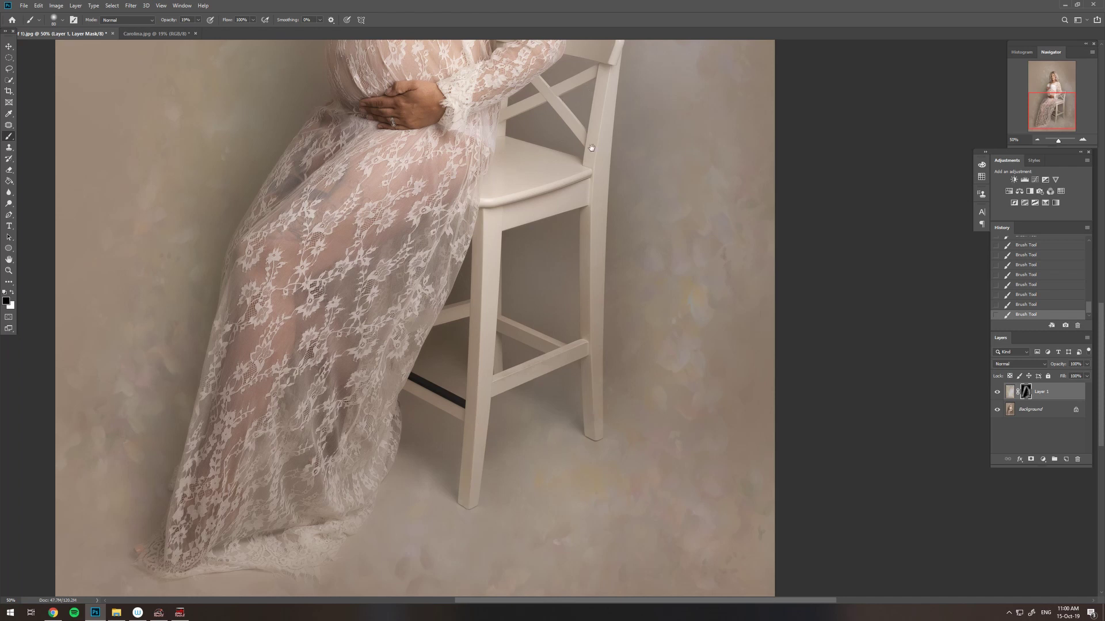
{"action": "left_click_drag", "start_coordinate": [591, 91], "coordinate": [581, 295]}
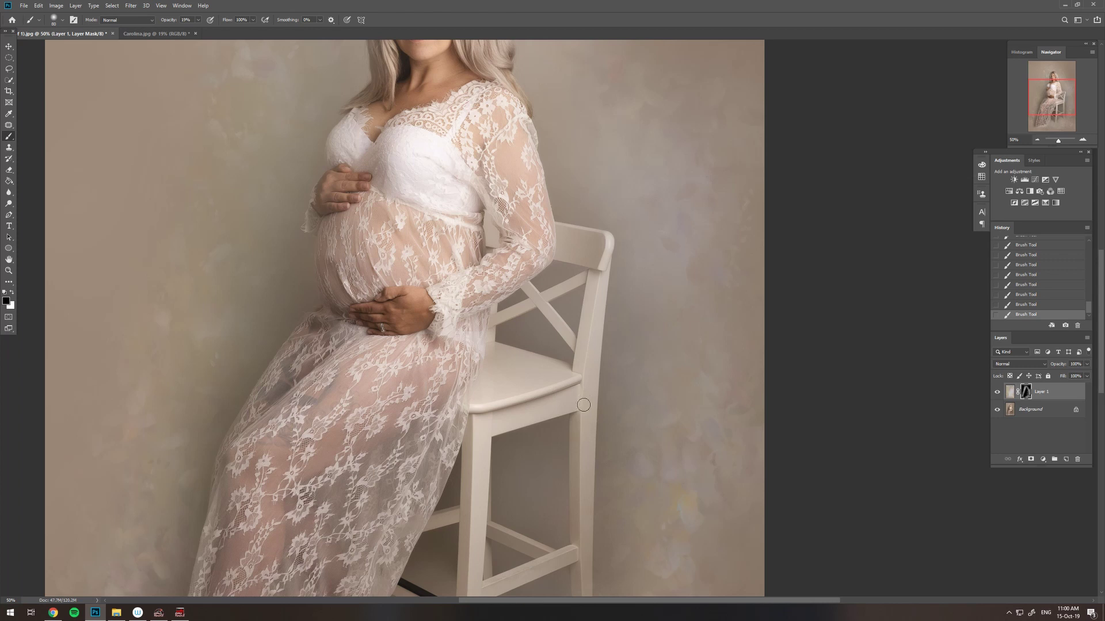
{"action": "key", "text": "ctrl+0"}
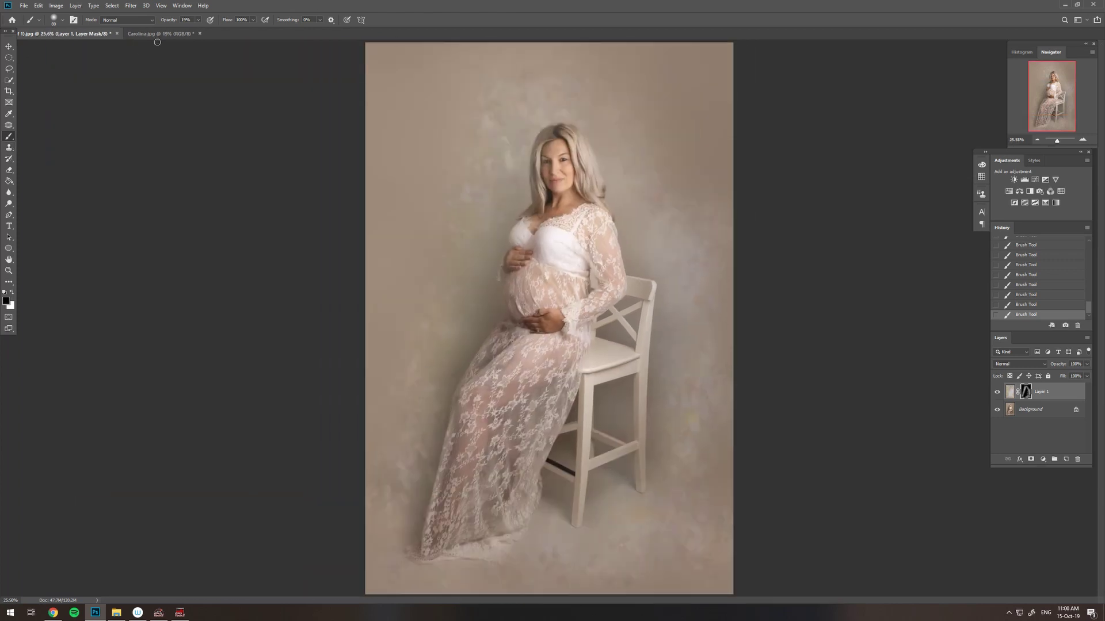
Reveal the backdrop strongly down the portrait's left side, painting the mask with a large white brush at 84% opacity.
{"action": "left_click", "coordinate": [197, 21]}
{"action": "left_click", "coordinate": [228, 73]}
{"action": "key", "text": "bracketright"}
{"action": "key", "text": "bracketright"}
{"action": "key", "text": "bracketright"}
{"action": "key", "text": "bracketright"}
{"action": "key", "text": "bracketright"}
{"action": "key", "text": "bracketright"}
{"action": "key", "text": "bracketright"}
{"action": "key", "text": "bracketright"}
{"action": "key", "text": "bracketright"}
{"action": "key", "text": "bracketright"}
{"action": "key", "text": "bracketright"}
{"action": "key", "text": "bracketright"}
{"action": "key", "text": "bracketright"}
{"action": "left_click", "coordinate": [11, 294]}
{"action": "mouse_move", "coordinate": [304, 111]}
{"action": "left_mouse_down"}
{"action": "mouse_move", "coordinate": [408, 165]}
{"action": "mouse_move", "coordinate": [426, 67]}
{"action": "mouse_move", "coordinate": [356, 429]}
{"action": "mouse_move", "coordinate": [313, 535]}
{"action": "mouse_move", "coordinate": [411, 586]}
{"action": "left_mouse_up"}
Reveal the backdrop in the portrait's lower-right corner, painting the mask with a smaller white brush.
{"action": "key", "text": "["}
{"action": "key", "text": "["}
{"action": "key", "text": "["}
{"action": "key", "text": "["}
{"action": "mouse_move", "coordinate": [703, 577]}
{"action": "left_mouse_down"}
{"action": "mouse_move", "coordinate": [722, 575]}
{"action": "mouse_move", "coordinate": [719, 426]}
{"action": "left_mouse_up"}
{"action": "left_click_drag", "start_coordinate": [678, 550], "coordinate": [653, 560]}
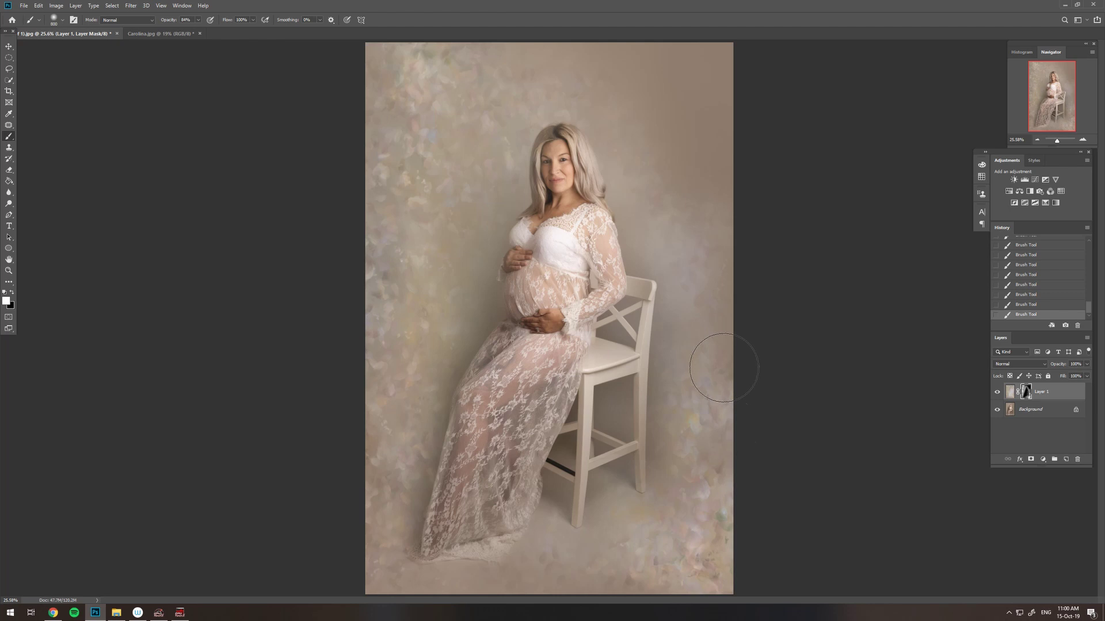
Reveal the backdrop along the portrait's upper-right and right edges with a larger brush, and set the brush opacity to 70%.
{"action": "key", "text": "bracketright"}
{"action": "key", "text": "bracketright"}
{"action": "key", "text": "bracketright"}
{"action": "key", "text": "bracketright"}
{"action": "key", "text": "bracketright"}
{"action": "key", "text": "bracketright"}
{"action": "key", "text": "bracketright"}
{"action": "mouse_move", "coordinate": [691, 6]}
{"action": "left_mouse_down"}
{"action": "mouse_move", "coordinate": [712, 153]}
{"action": "mouse_move", "coordinate": [693, 37]}
{"action": "left_mouse_up"}
{"action": "key", "text": "bracketleft"}
{"action": "key", "text": "bracketleft"}
{"action": "key", "text": "bracketleft"}
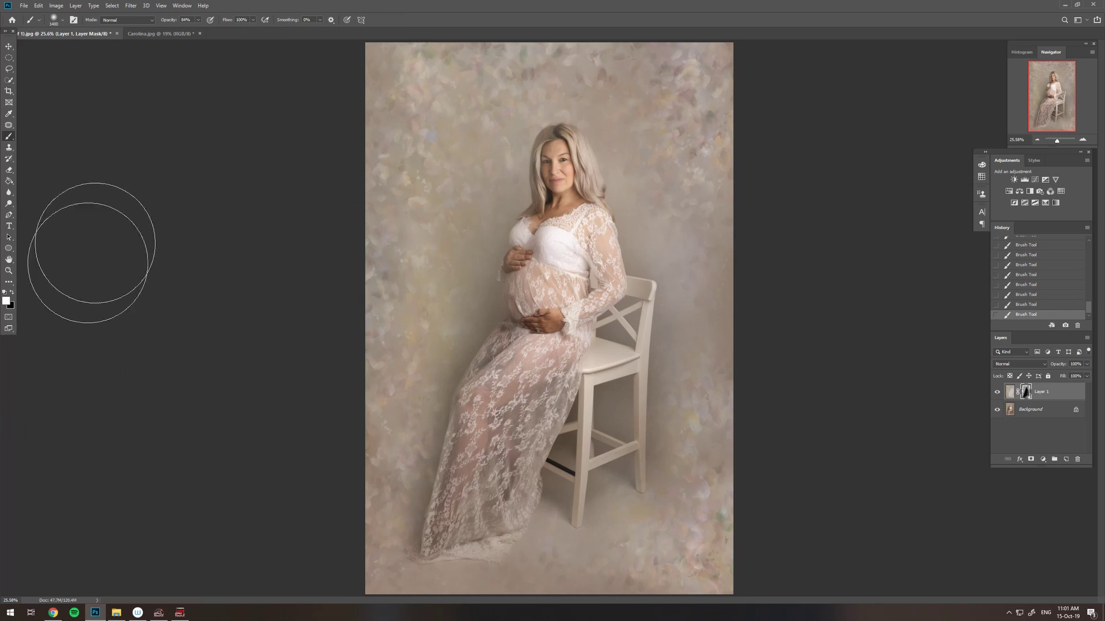
{"action": "left_click_drag", "start_coordinate": [778, 314], "coordinate": [792, 356]}
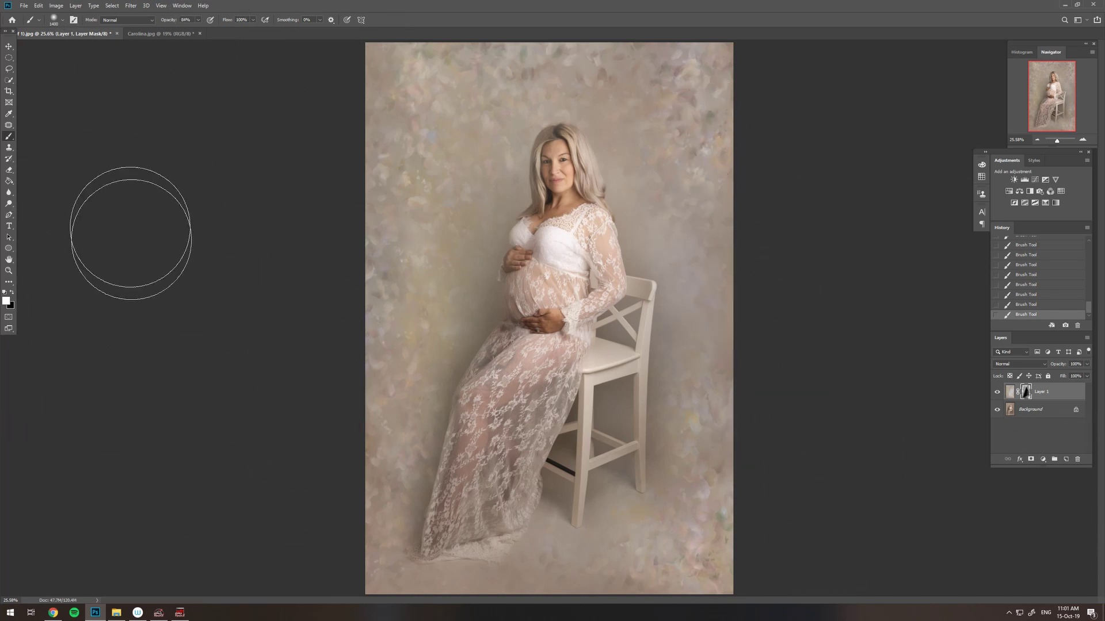
{"action": "key", "text": "7"}
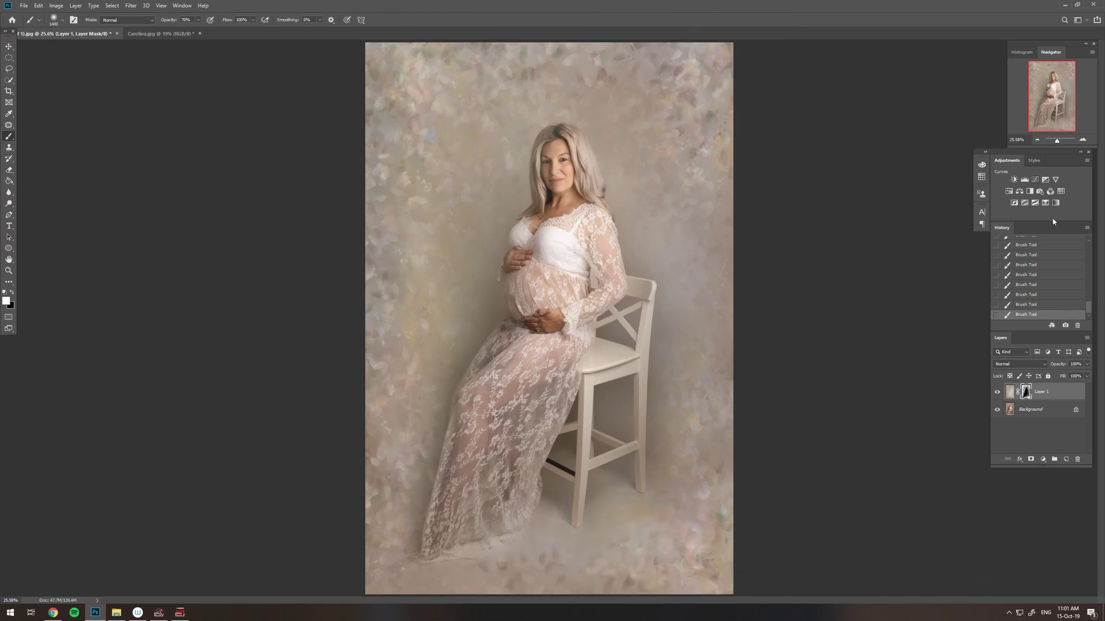
Try lowering the backdrop layer's opacity to about 60%, and restore it to 100%.
{"action": "left_click", "coordinate": [1087, 364]}
{"action": "left_click_drag", "start_coordinate": [1086, 375], "coordinate": [1057, 375]}
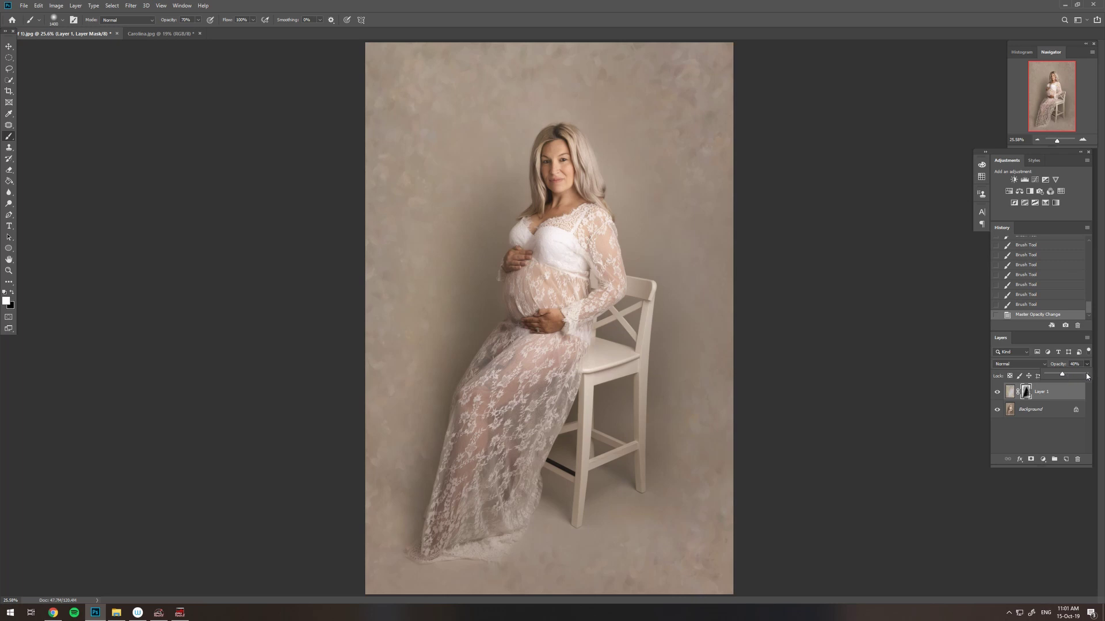
{"action": "left_click_drag", "start_coordinate": [1087, 376], "coordinate": [1093, 376]}
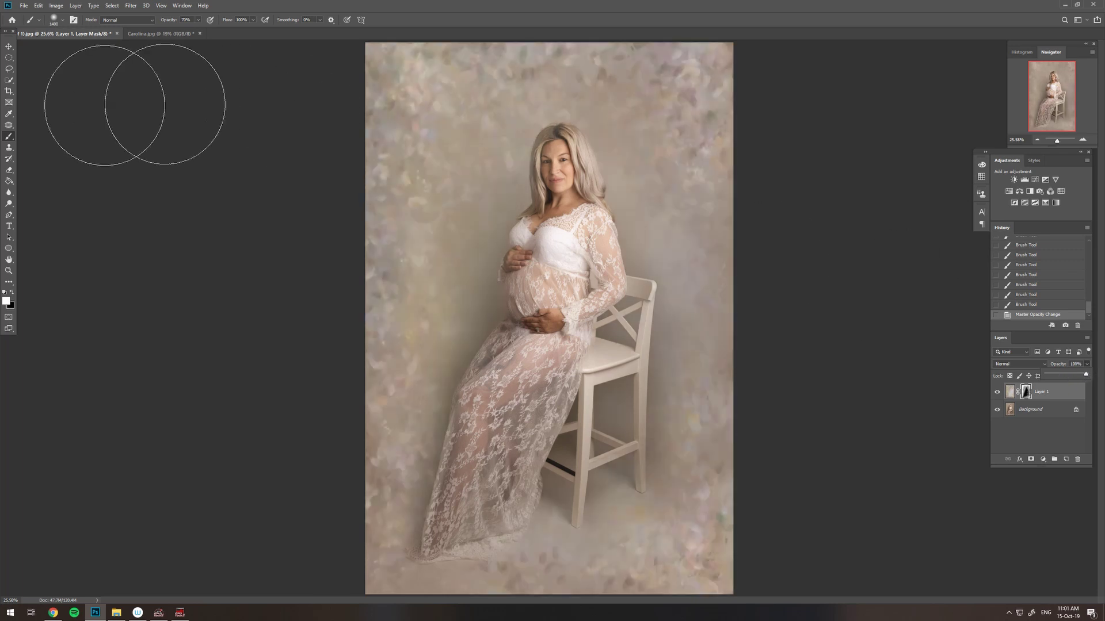
Mask the backdrop off the woman's hair and face with a small black brush, raising its opacity to 100%.
{"action": "left_click", "coordinate": [8, 271]}
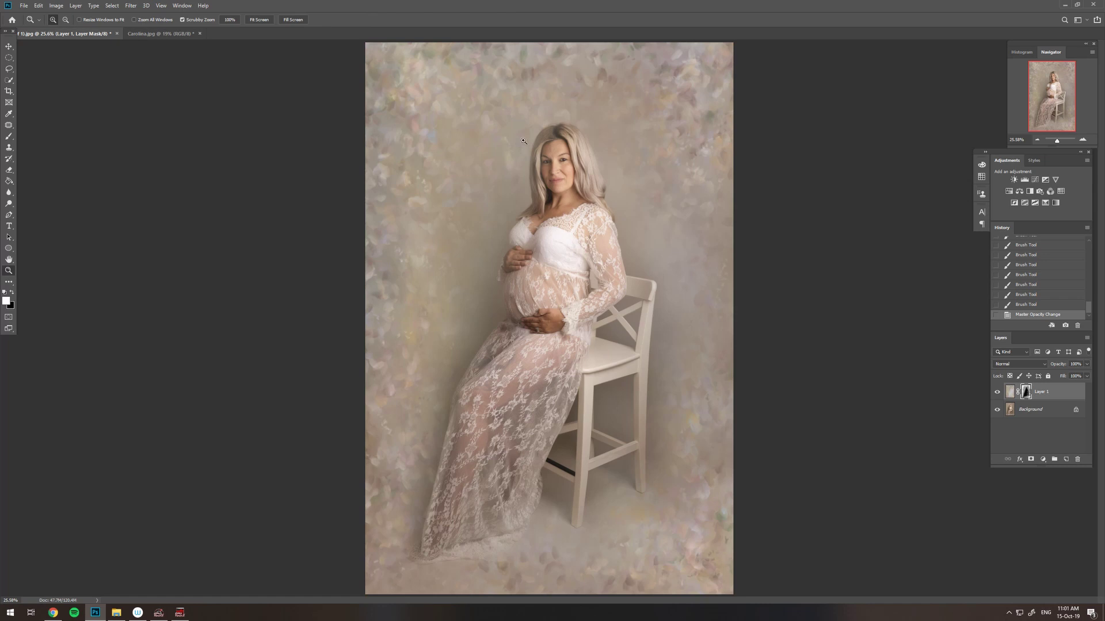
{"action": "left_click", "coordinate": [587, 147]}
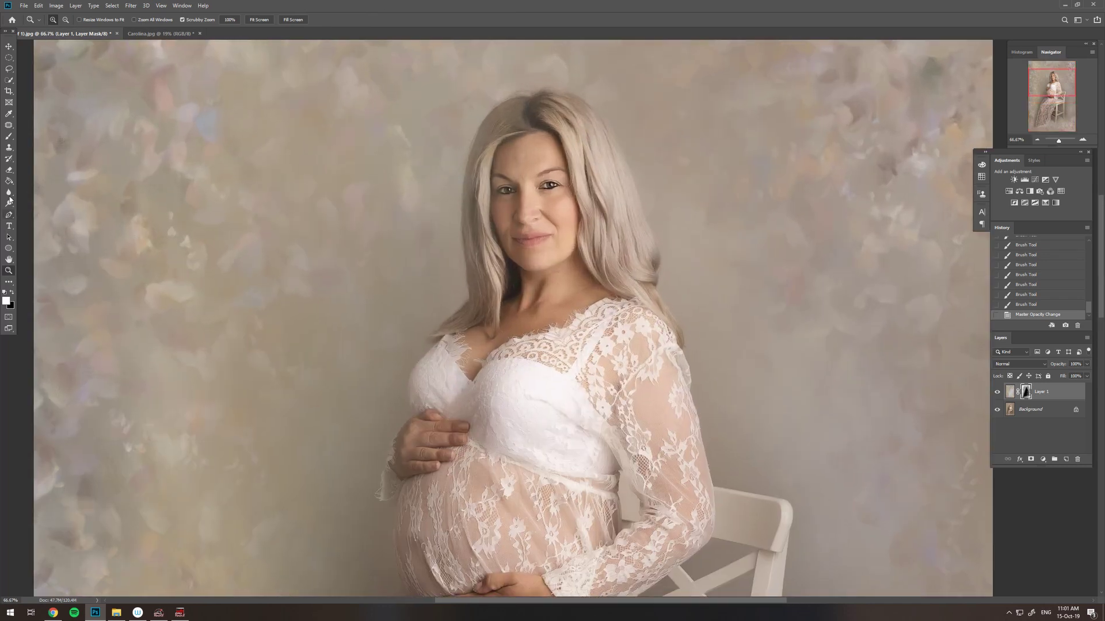
{"action": "key", "text": "b"}
{"action": "left_click", "coordinate": [14, 294]}
{"action": "key", "text": "bracketleft"}
{"action": "key", "text": "bracketleft"}
{"action": "key", "text": "bracketleft"}
{"action": "key", "text": "bracketleft"}
{"action": "key", "text": "bracketleft"}
{"action": "key", "text": "bracketleft"}
{"action": "key", "text": "bracketleft"}
{"action": "key", "text": "bracketleft"}
{"action": "key", "text": "bracketleft"}
{"action": "key", "text": "bracketleft"}
{"action": "key", "text": "bracketleft"}
{"action": "key", "text": "bracketleft"}
{"action": "key", "text": "bracketleft"}
{"action": "key", "text": "bracketleft"}
{"action": "key", "text": "bracketleft"}
{"action": "left_click_drag", "start_coordinate": [533, 108], "coordinate": [501, 127]}
{"action": "left_click", "coordinate": [198, 20]}
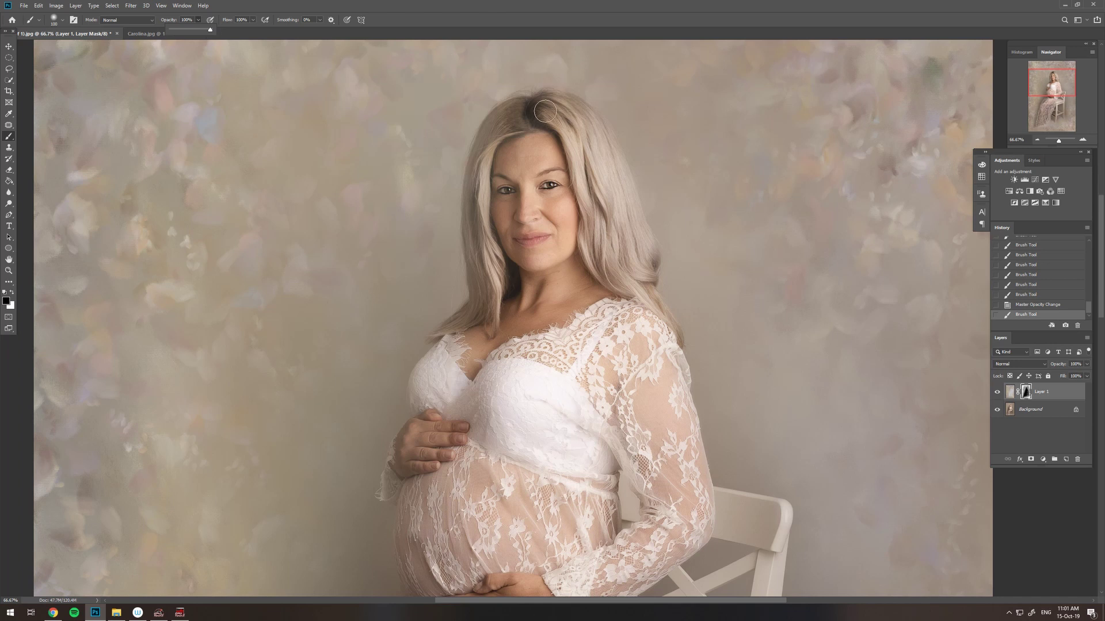
{"action": "mouse_move", "coordinate": [525, 138]}
{"action": "left_mouse_down"}
{"action": "mouse_move", "coordinate": [520, 107]}
{"action": "mouse_move", "coordinate": [480, 150]}
{"action": "mouse_move", "coordinate": [475, 301]}
{"action": "mouse_move", "coordinate": [457, 330]}
{"action": "mouse_move", "coordinate": [508, 293]}
{"action": "mouse_move", "coordinate": [490, 314]}
{"action": "mouse_move", "coordinate": [519, 149]}
{"action": "mouse_move", "coordinate": [490, 190]}
{"action": "mouse_move", "coordinate": [564, 131]}
{"action": "mouse_move", "coordinate": [539, 112]}
{"action": "mouse_move", "coordinate": [544, 104]}
{"action": "mouse_move", "coordinate": [595, 133]}
{"action": "mouse_move", "coordinate": [610, 186]}
{"action": "left_mouse_up"}
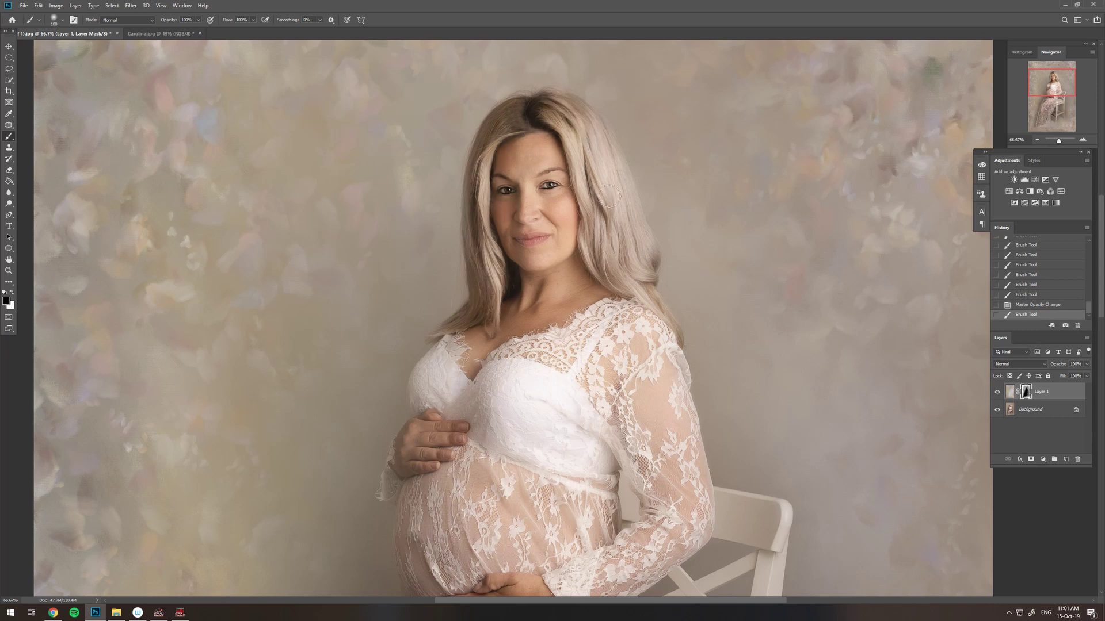
{"action": "left_click_drag", "start_coordinate": [529, 141], "coordinate": [502, 157]}
Mask the backdrop off the woman's hand, chest and lace dress with the black brush at full opacity.
{"action": "mouse_move", "coordinate": [440, 434]}
{"action": "left_mouse_down"}
{"action": "mouse_move", "coordinate": [427, 436]}
{"action": "mouse_move", "coordinate": [416, 468]}
{"action": "left_mouse_up"}
{"action": "key", "text": "space"}
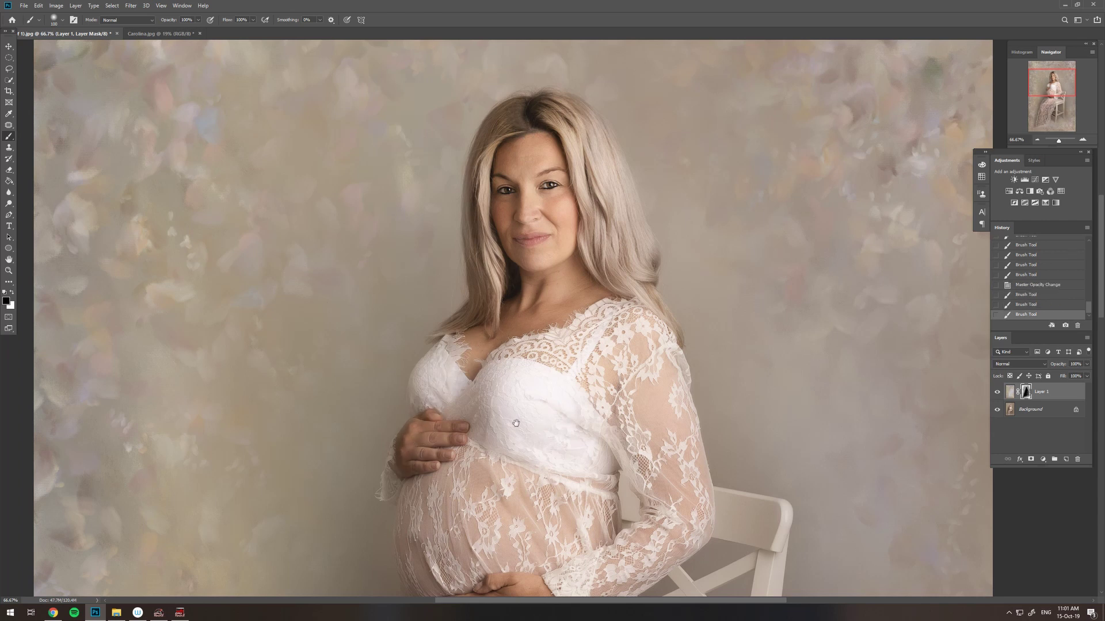
{"action": "left_click_drag", "start_coordinate": [532, 458], "coordinate": [482, 262]}
{"action": "left_click_drag", "start_coordinate": [455, 433], "coordinate": [464, 430]}
{"action": "mouse_move", "coordinate": [553, 75]}
{"action": "left_mouse_down"}
{"action": "mouse_move", "coordinate": [541, 262]}
{"action": "mouse_move", "coordinate": [602, 323]}
{"action": "left_mouse_up"}
{"action": "left_click_drag", "start_coordinate": [605, 333], "coordinate": [454, 343]}
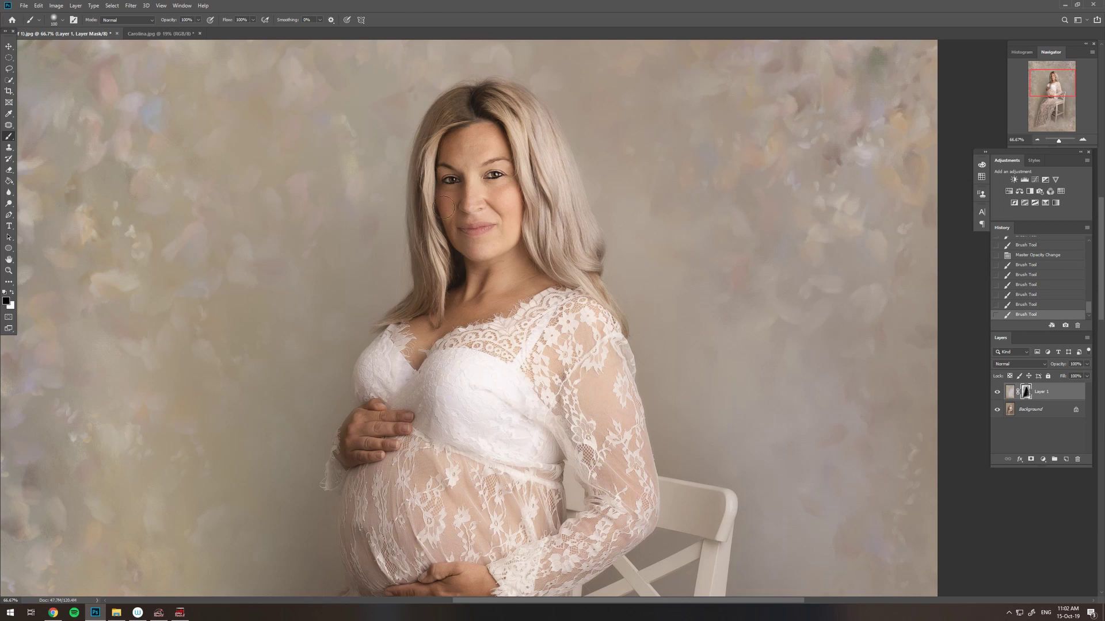
{"action": "left_click", "coordinate": [538, 329]}
{"action": "key", "text": "ctrl+0"}
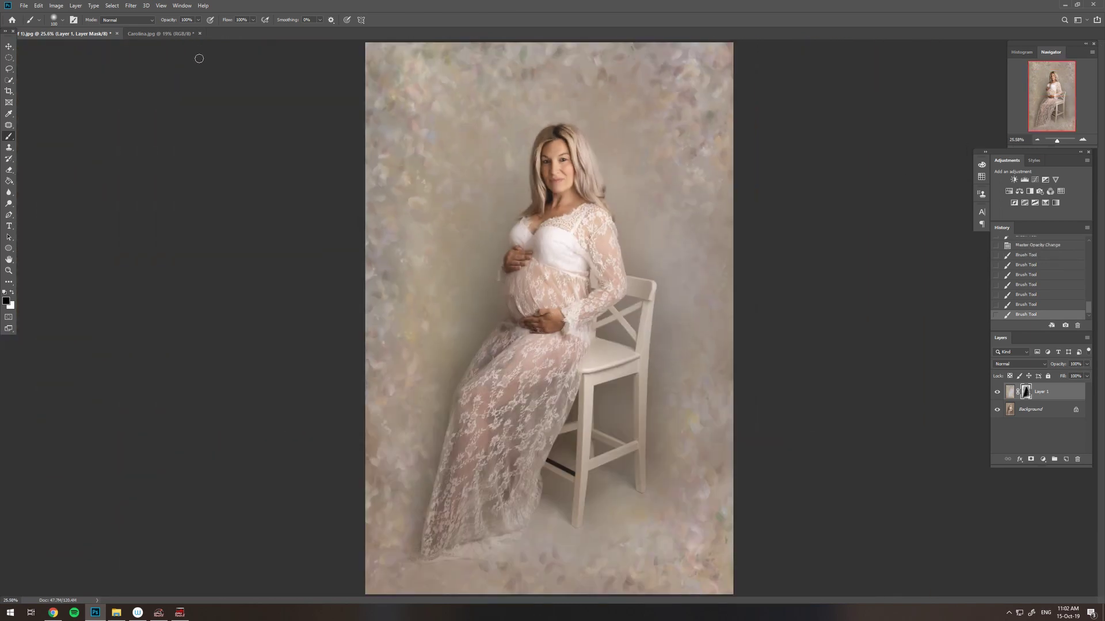
Flatten the portrait and the masked backdrop layer into a single image.
{"action": "left_click", "coordinate": [75, 5]}
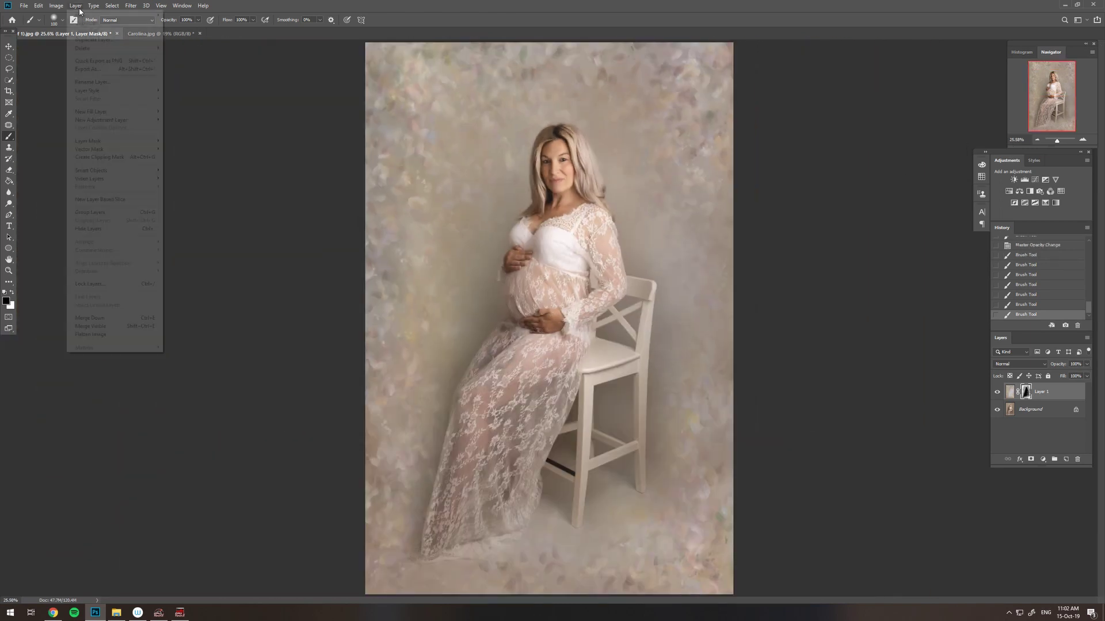
{"action": "left_click", "coordinate": [89, 335]}
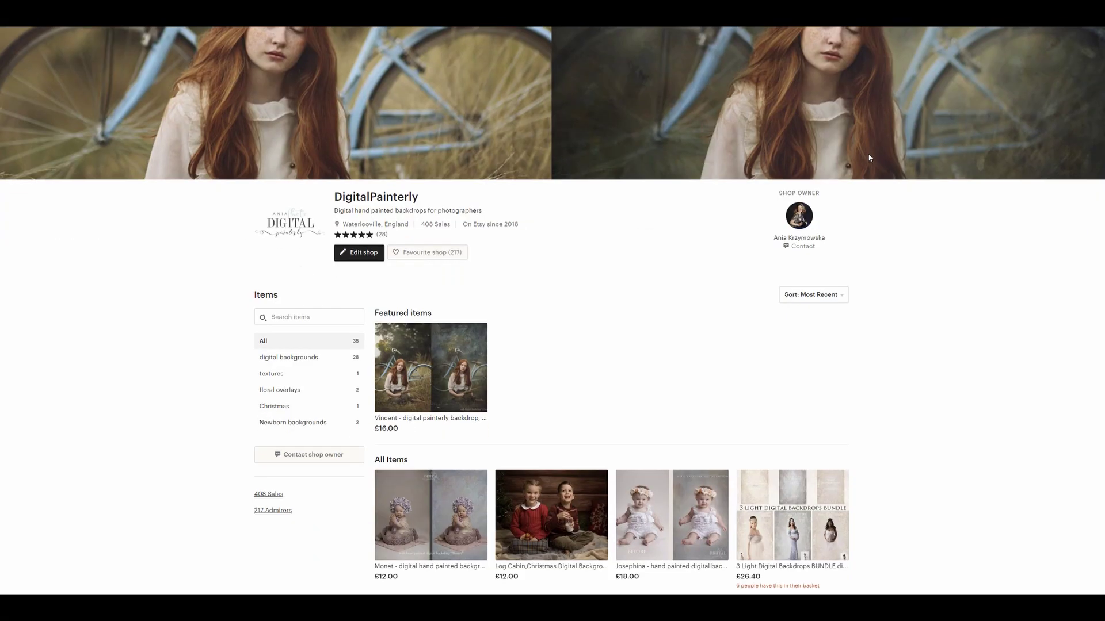
Switch to the DigitalPainterly shop on Etsy and look through its digital backdrop listings.
{"action": "scroll", "coordinate": [868, 163], "scroll_direction": "down", "scroll_amount": 5}
{"action": "scroll", "coordinate": [869, 171], "scroll_direction": "down", "scroll_amount": 8}
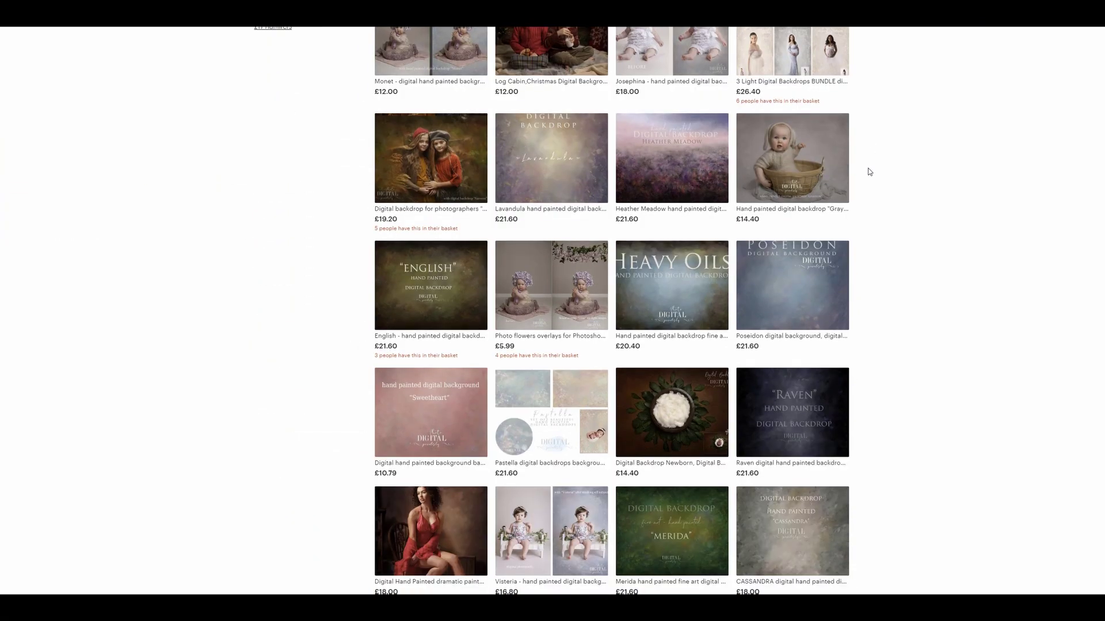
{"action": "scroll", "coordinate": [871, 174], "scroll_direction": "down", "scroll_amount": 5}
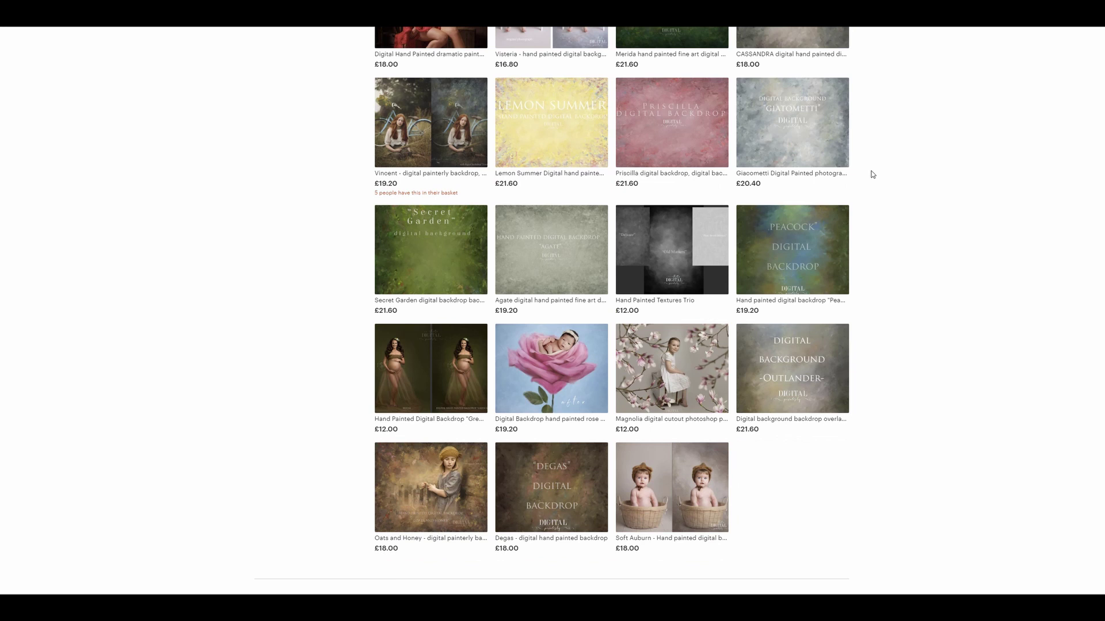
{"action": "scroll", "coordinate": [428, 219], "scroll_direction": "up", "scroll_amount": 8}
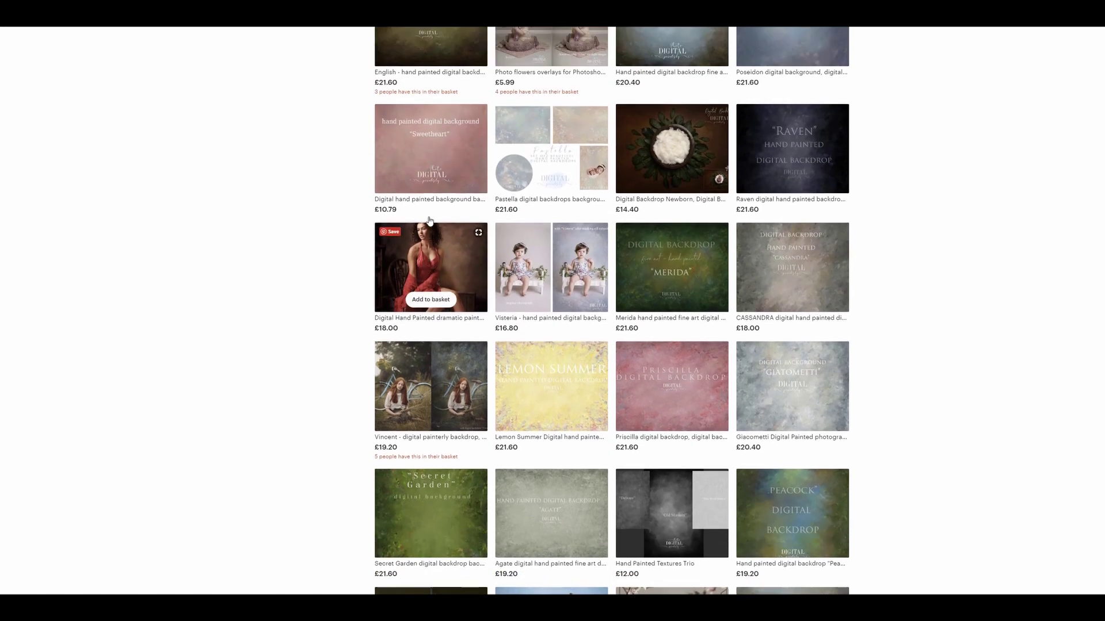
{"action": "scroll", "coordinate": [429, 219], "scroll_direction": "up", "scroll_amount": 5}
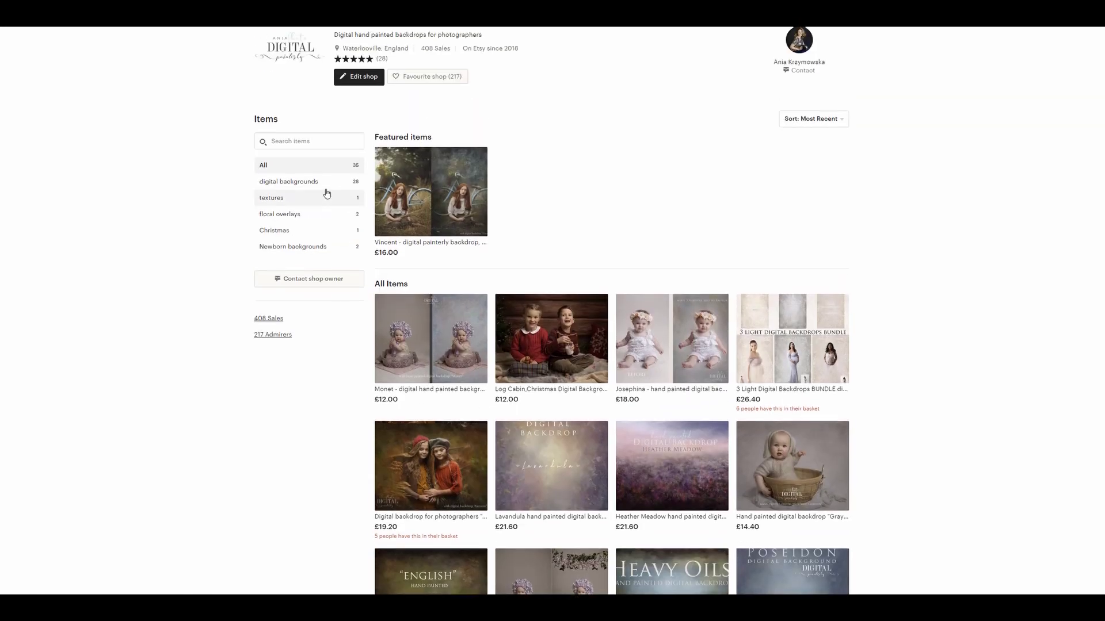
Filter the Etsy shop's items to digital backgrounds and look through the listings.
{"action": "left_click", "coordinate": [310, 181]}
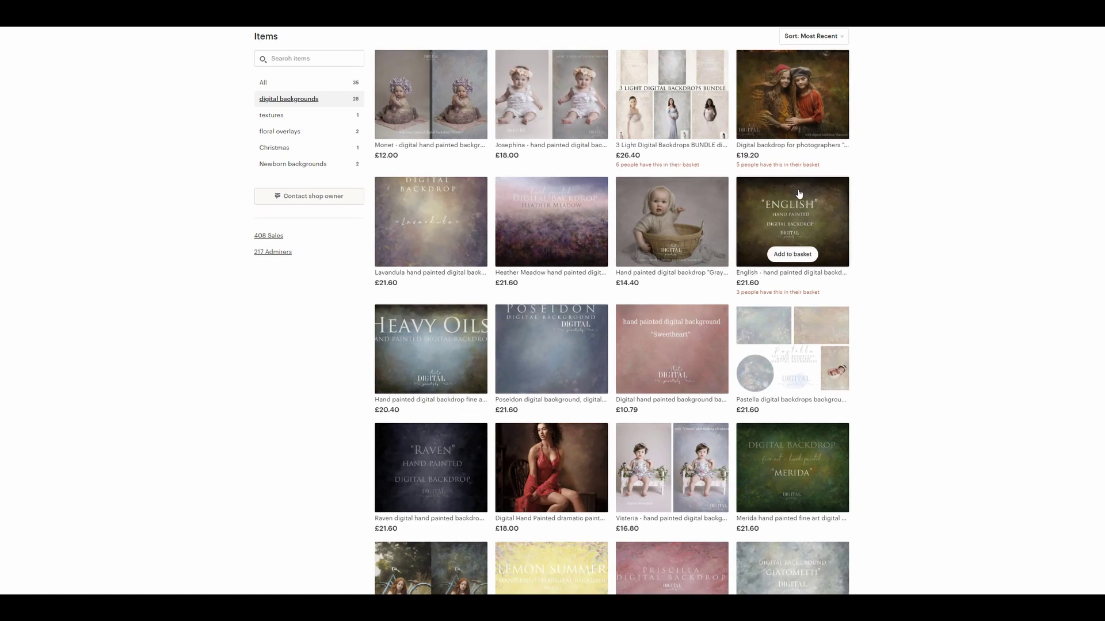
{"action": "scroll", "coordinate": [799, 195], "scroll_direction": "down", "scroll_amount": 1}
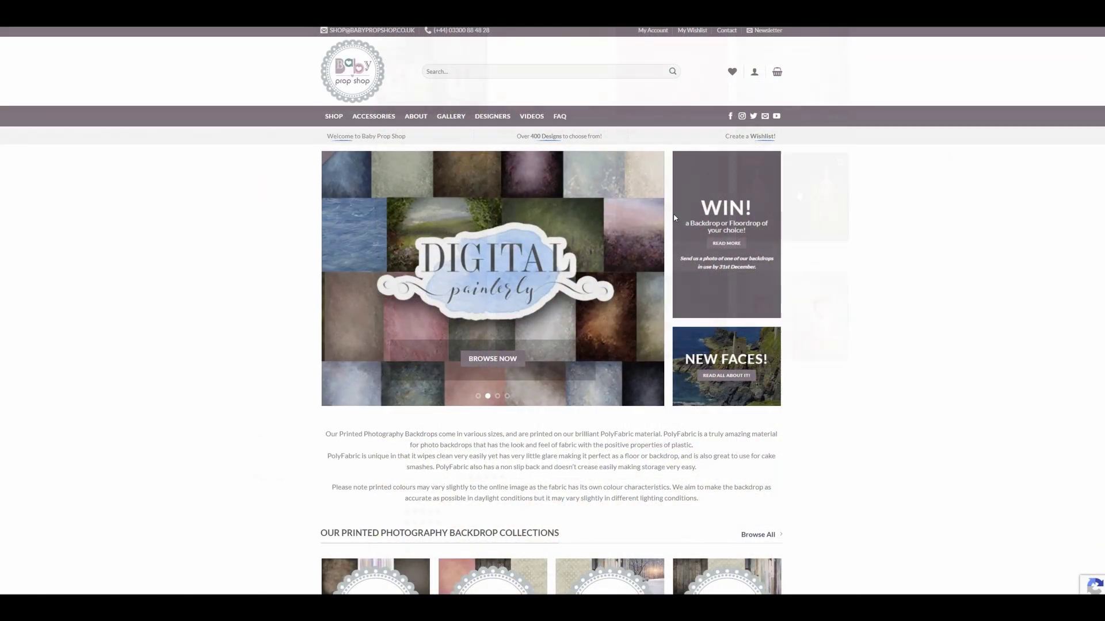
Switch to the Baby Prop Shop website and open the Digital Painterly Collection among its printed photography backdrop collections.
{"action": "scroll", "coordinate": [777, 368], "scroll_direction": "down", "scroll_amount": 6}
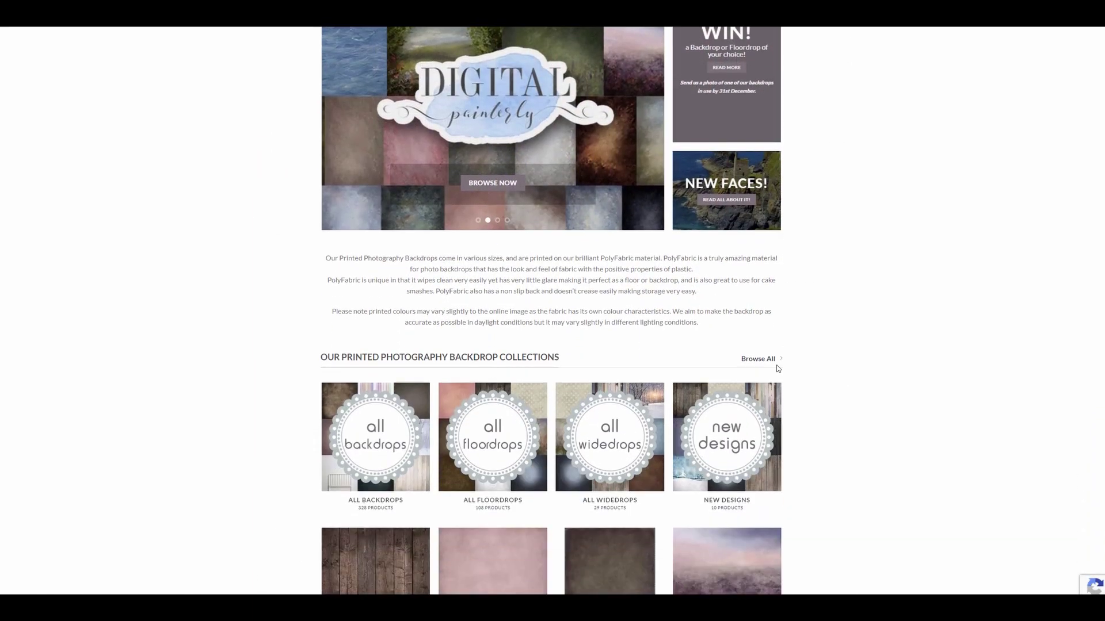
{"action": "scroll", "coordinate": [777, 368], "scroll_direction": "down", "scroll_amount": 1}
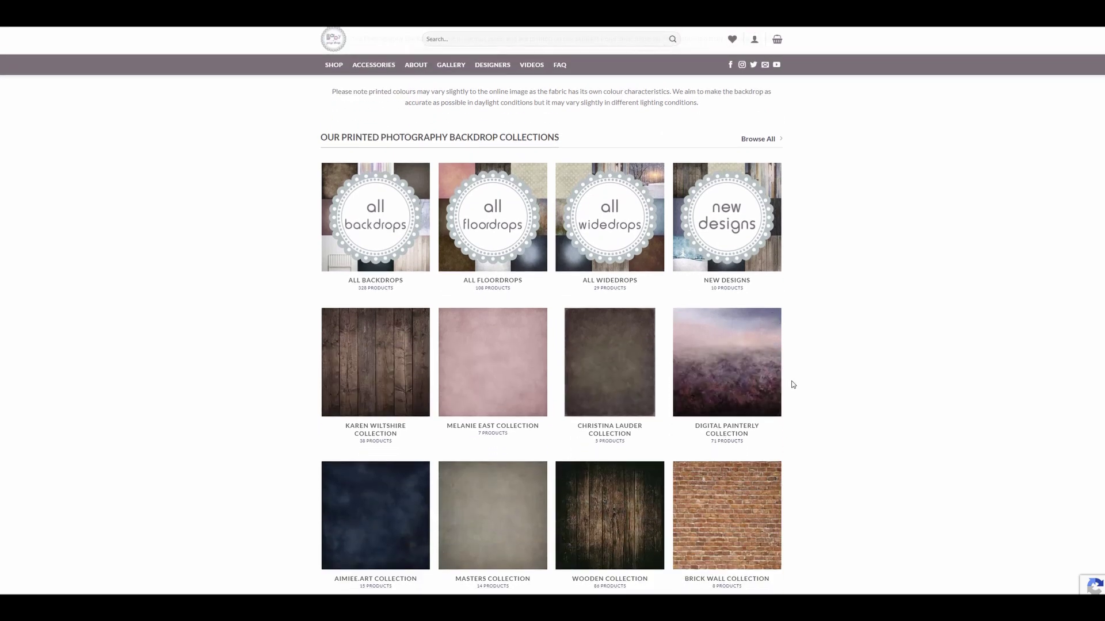
{"action": "left_click", "coordinate": [771, 345]}
Look through the printed backdrops in the Digital Painterly Collection, from Agate down past Sweetheart.
{"action": "scroll", "coordinate": [964, 284], "scroll_direction": "down", "scroll_amount": 1}
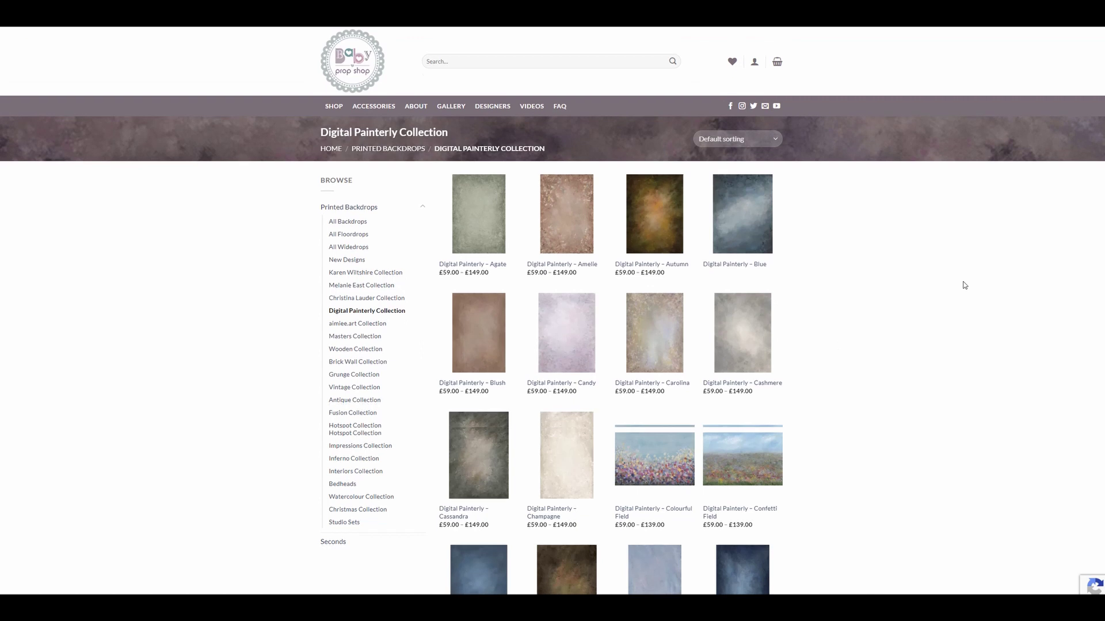
{"action": "scroll", "coordinate": [963, 285], "scroll_direction": "down", "scroll_amount": 7}
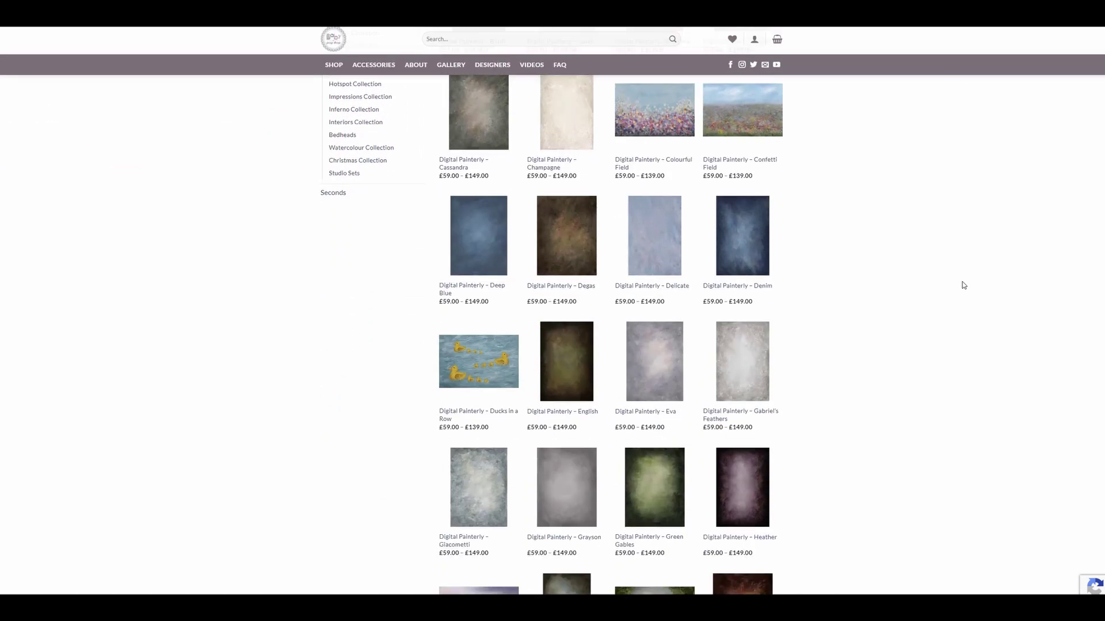
{"action": "scroll", "coordinate": [963, 285], "scroll_direction": "down", "scroll_amount": 12}
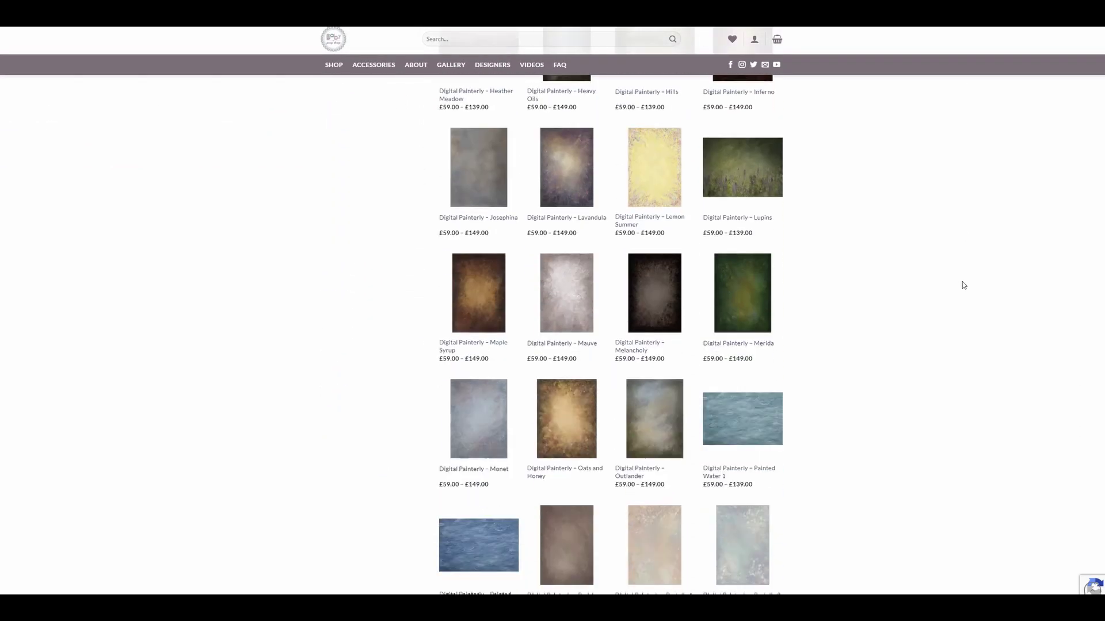
{"action": "scroll", "coordinate": [964, 284], "scroll_direction": "down", "scroll_amount": 10}
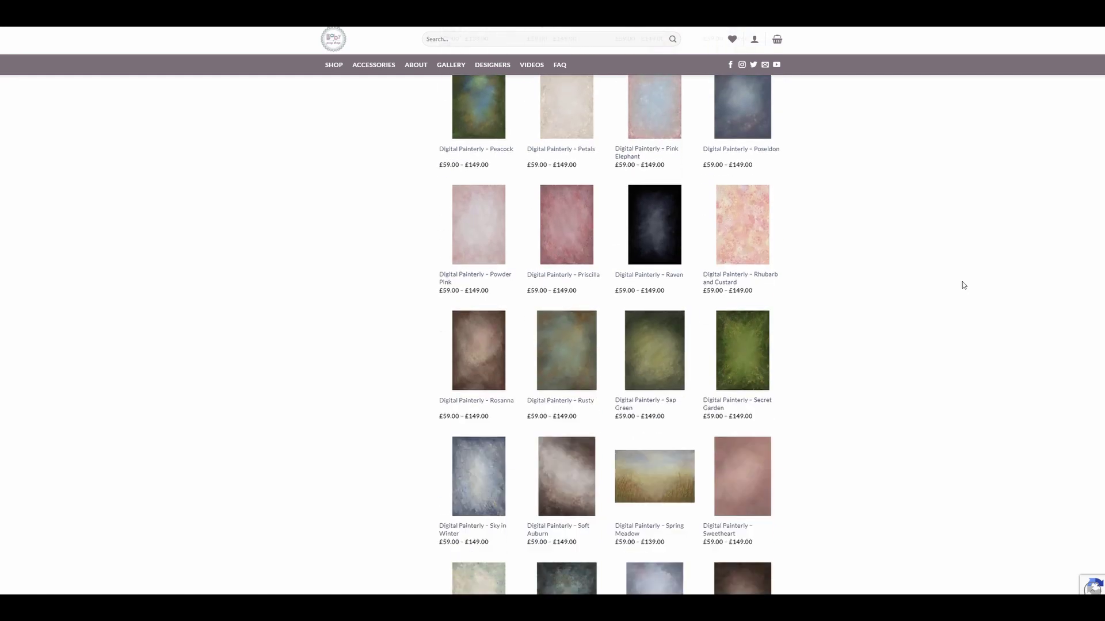
{"action": "scroll", "coordinate": [964, 285], "scroll_direction": "down", "scroll_amount": 6}
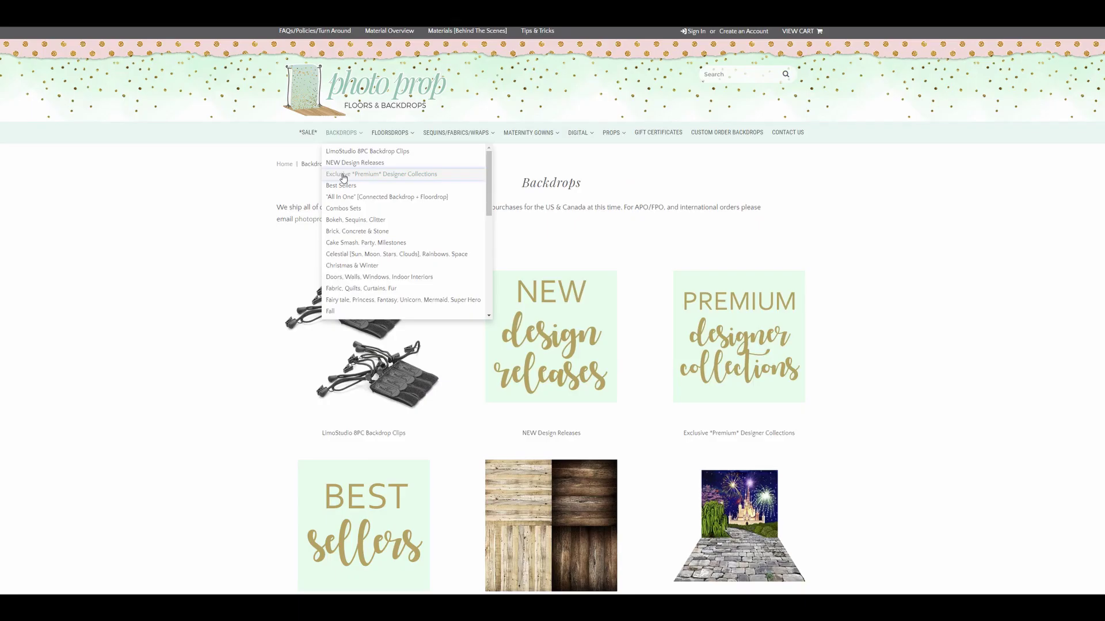
Switch to the Photo Prop Floors & Backdrops site and open the Digital Painterly Collection within its Exclusive Premium Designer Collections.
{"action": "left_click", "coordinate": [343, 179]}
{"action": "scroll", "coordinate": [936, 208], "scroll_direction": "down", "scroll_amount": 3}
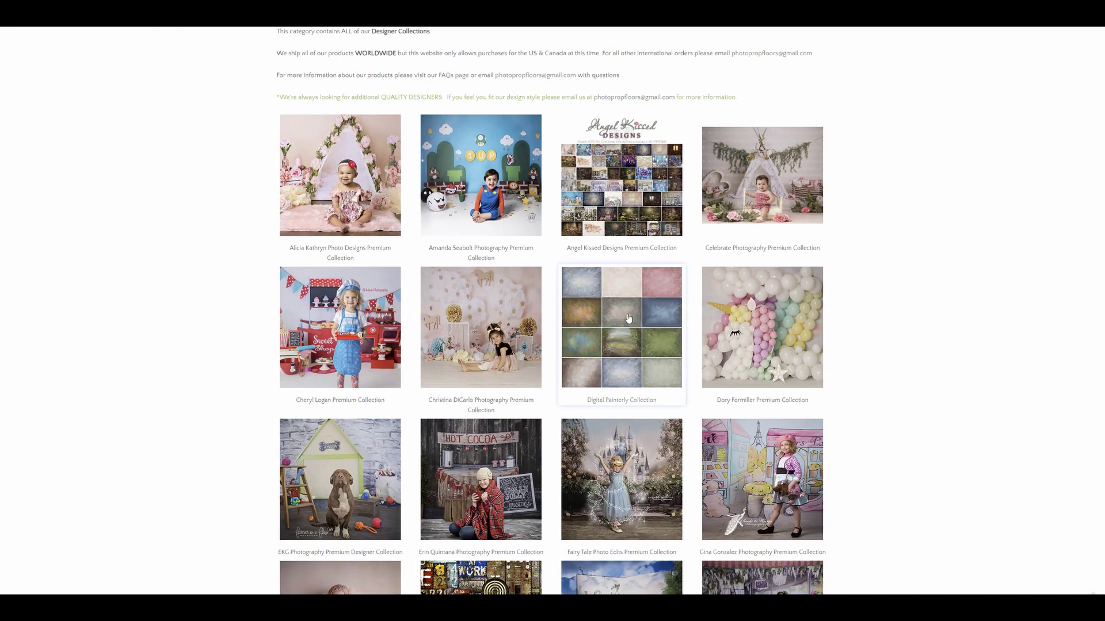
{"action": "left_click", "coordinate": [628, 318]}
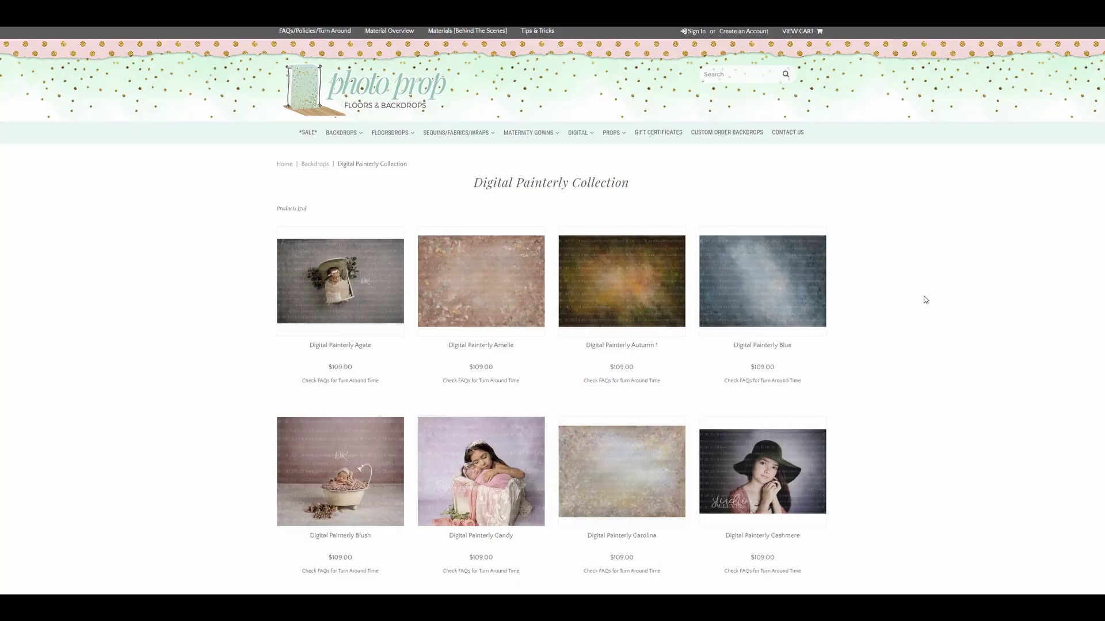